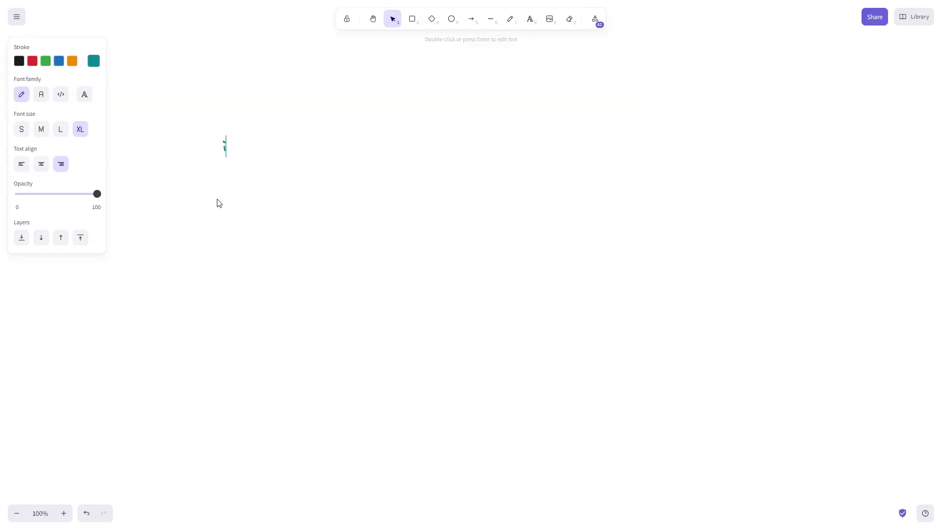
Step: Add an 'idea 3' caption at bottom left and an 'idea 4' caption at upper right
{"action": "left_click", "coordinate": [510, 19]}
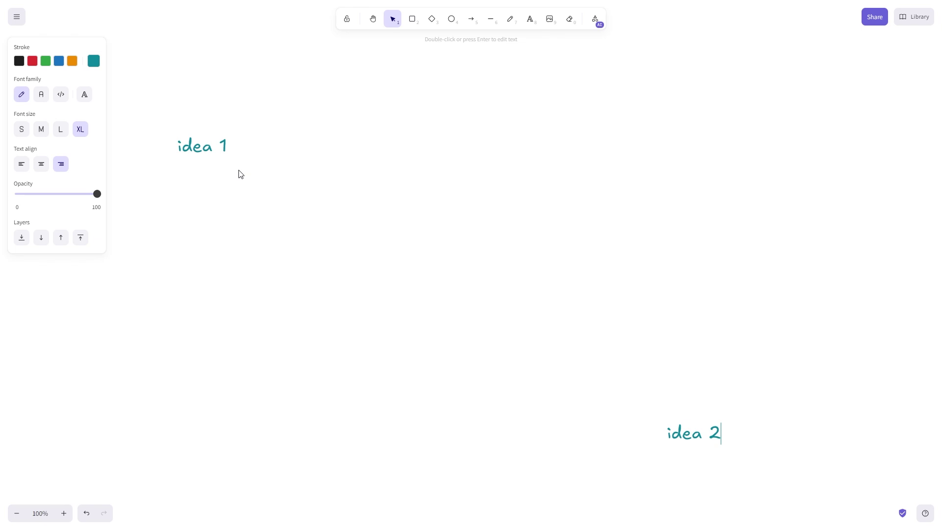
{"action": "key", "text": "7"}
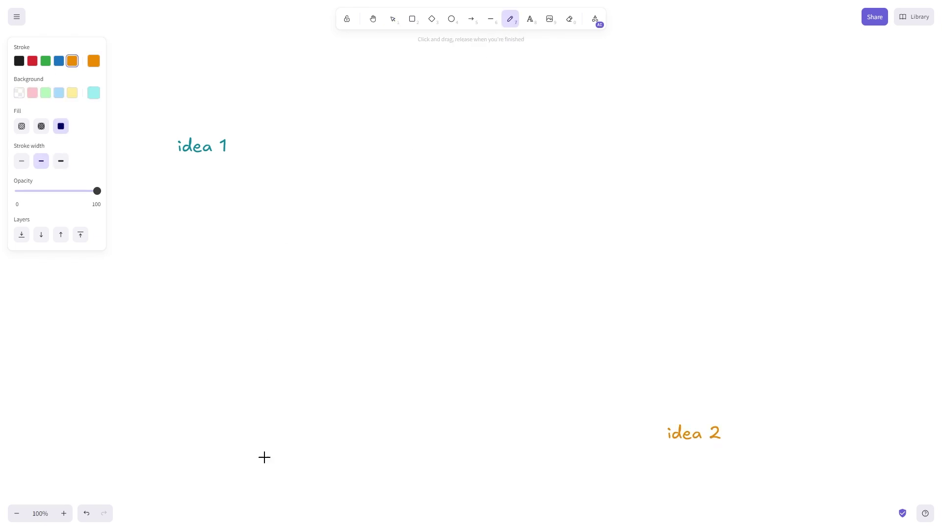
{"action": "key", "text": "8"}
{"action": "left_click", "coordinate": [195, 476]}
{"action": "type", "text": "idea 3"}
{"action": "key", "text": "Escape"}
{"action": "key", "text": "8"}
{"action": "left_click", "coordinate": [701, 188]}
{"action": "type", "text": "idea 4"}
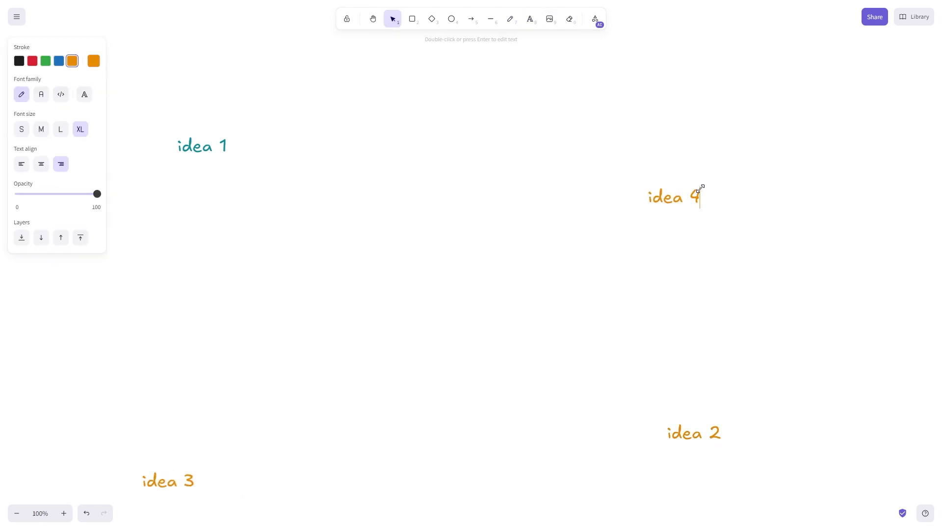
{"action": "key", "text": "Escape"}
Step: Colour idea 4 blue, idea 3 purple and idea 1 dark green
{"action": "left_click", "coordinate": [59, 60]}
{"action": "left_click", "coordinate": [168, 480]}
{"action": "left_click", "coordinate": [32, 60]}
{"action": "left_click", "coordinate": [674, 197]}
{"action": "left_click", "coordinate": [202, 146]}
{"action": "left_click", "coordinate": [93, 61]}
{"action": "left_click", "coordinate": [148, 141]}
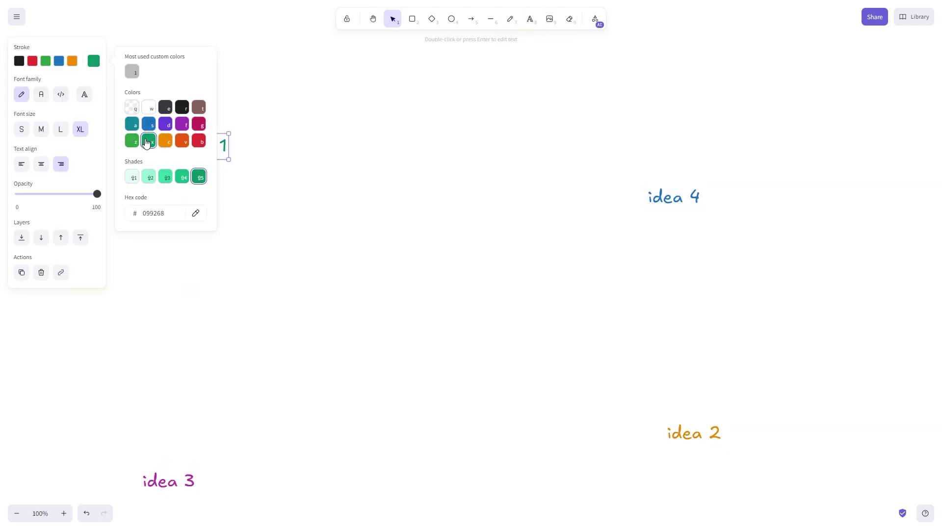
{"action": "key", "text": "Escape"}
Step: Draw a green rectangle with mint fill and a blue diamond with light blue fill
{"action": "left_click", "coordinate": [412, 19]}
{"action": "left_click_drag", "start_coordinate": [259, 101], "coordinate": [416, 206]}
{"action": "left_click", "coordinate": [93, 93]}
{"action": "left_click", "coordinate": [248, 237]}
{"action": "left_click", "coordinate": [432, 19]}
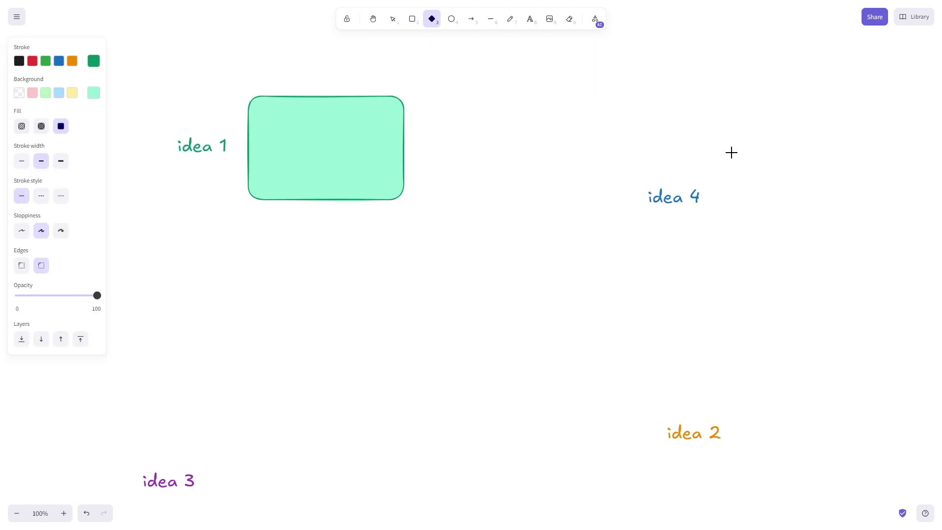
{"action": "left_click_drag", "start_coordinate": [564, 179], "coordinate": [675, 311]}
{"action": "left_click", "coordinate": [59, 61]}
{"action": "left_click", "coordinate": [59, 92]}
Step: Draw a circle beside idea 3 with a pink fill and purple outline
{"action": "key", "text": "4"}
{"action": "mouse_move", "coordinate": [236, 467]}
{"action": "left_mouse_down"}
{"action": "mouse_move", "coordinate": [348, 526]}
{"action": "mouse_move", "coordinate": [360, 337]}
{"action": "left_mouse_up"}
{"action": "left_click_drag", "start_coordinate": [293, 407], "coordinate": [275, 450]}
{"action": "left_click", "coordinate": [94, 93]}
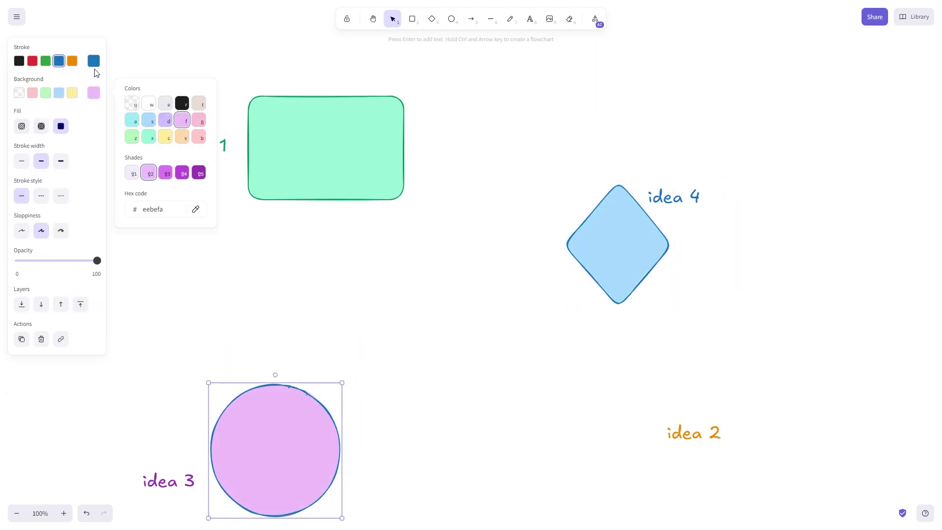
{"action": "key", "text": "s"}
{"action": "key", "text": "f"}
{"action": "key", "text": "Escape"}
{"action": "key", "text": "Escape"}
{"action": "left_click", "coordinate": [490, 18]}
Step: Sketch an orange hash near idea 2 with four freehand strokes
{"action": "key", "text": "7"}
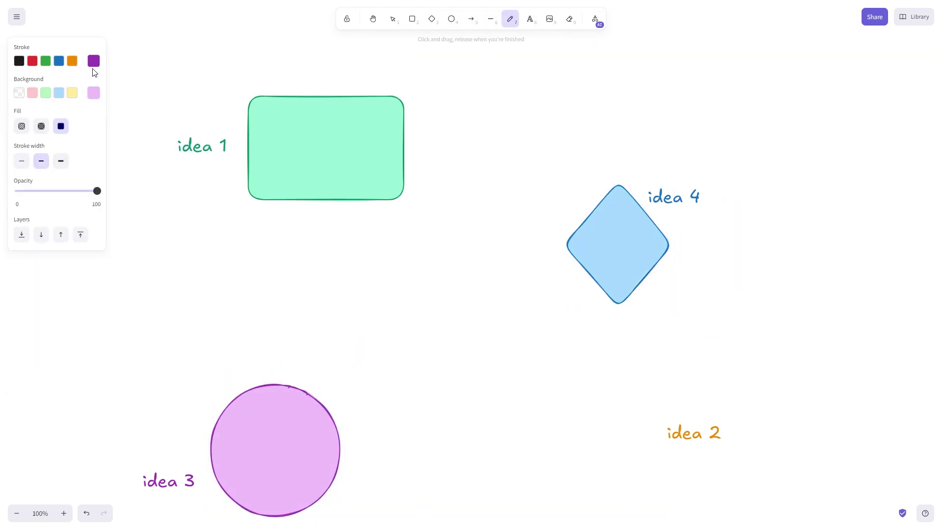
{"action": "left_click_drag", "start_coordinate": [570, 399], "coordinate": [670, 407]}
{"action": "left_click_drag", "start_coordinate": [586, 379], "coordinate": [584, 483]}
{"action": "left_click_drag", "start_coordinate": [611, 360], "coordinate": [627, 528]}
{"action": "left_click_drag", "start_coordinate": [553, 448], "coordinate": [669, 461]}
Step: Draw freehand arrows rectangle→diamond→hash→circle and write 'smart thought' beside the diamond
{"action": "left_click_drag", "start_coordinate": [376, 135], "coordinate": [586, 215]}
{"action": "left_click_drag", "start_coordinate": [559, 180], "coordinate": [552, 220]}
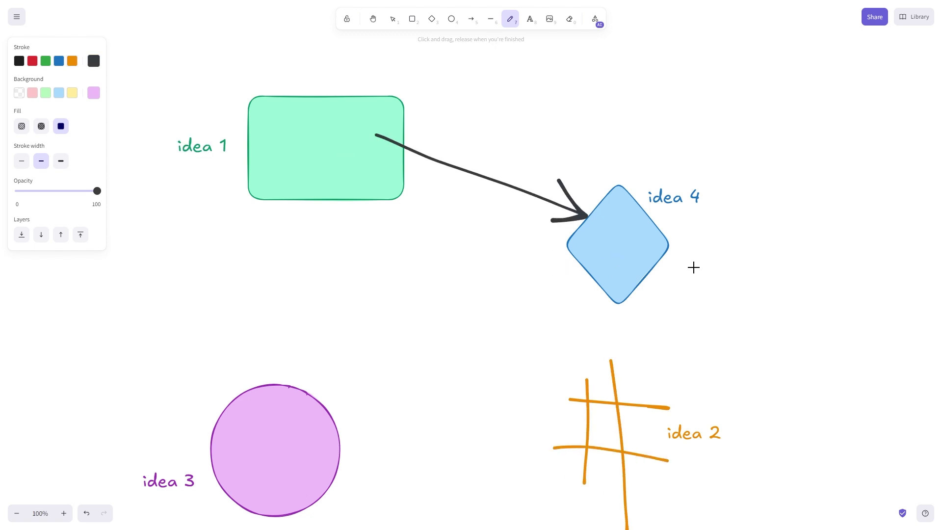
{"action": "mouse_move", "coordinate": [684, 248]}
{"action": "left_mouse_down"}
{"action": "mouse_move", "coordinate": [736, 253]}
{"action": "mouse_move", "coordinate": [721, 294]}
{"action": "mouse_move", "coordinate": [910, 277]}
{"action": "mouse_move", "coordinate": [918, 254]}
{"action": "left_mouse_up"}
{"action": "left_click_drag", "start_coordinate": [592, 270], "coordinate": [598, 406]}
{"action": "left_click_drag", "start_coordinate": [576, 358], "coordinate": [619, 358]}
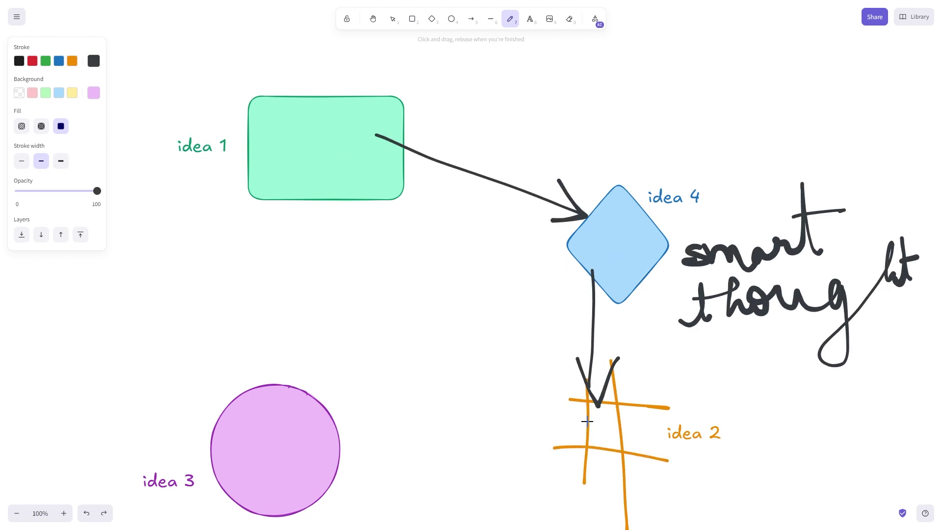
{"action": "left_click_drag", "start_coordinate": [588, 421], "coordinate": [321, 431]}
{"action": "left_click_drag", "start_coordinate": [301, 390], "coordinate": [345, 175]}
Step: Add an arrow back to the rectangle, a branch arrow marked EXIT, and a smiley
{"action": "left_click_drag", "start_coordinate": [321, 195], "coordinate": [377, 214]}
{"action": "left_click_drag", "start_coordinate": [315, 303], "coordinate": [194, 261]}
{"action": "left_click_drag", "start_coordinate": [114, 233], "coordinate": [223, 242]}
{"action": "left_click_drag", "start_coordinate": [410, 255], "coordinate": [410, 265]}
{"action": "left_click_drag", "start_coordinate": [430, 252], "coordinate": [432, 278]}
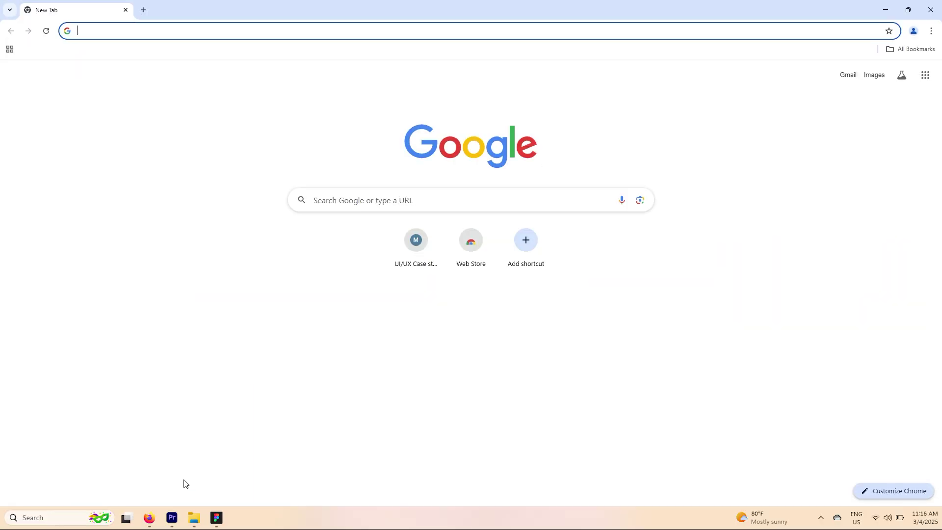
Step: Search 'excali' from Chrome's address bar and open the excalidraw.com result
{"action": "left_click", "coordinate": [112, 31]}
{"action": "type", "text": "excalid"}
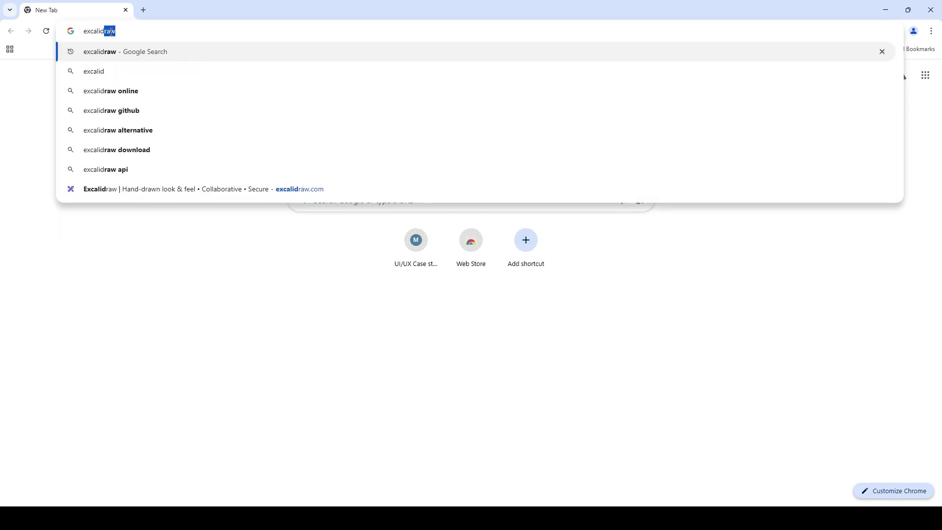
{"action": "key", "text": "Return"}
{"action": "left_click", "coordinate": [182, 143]}
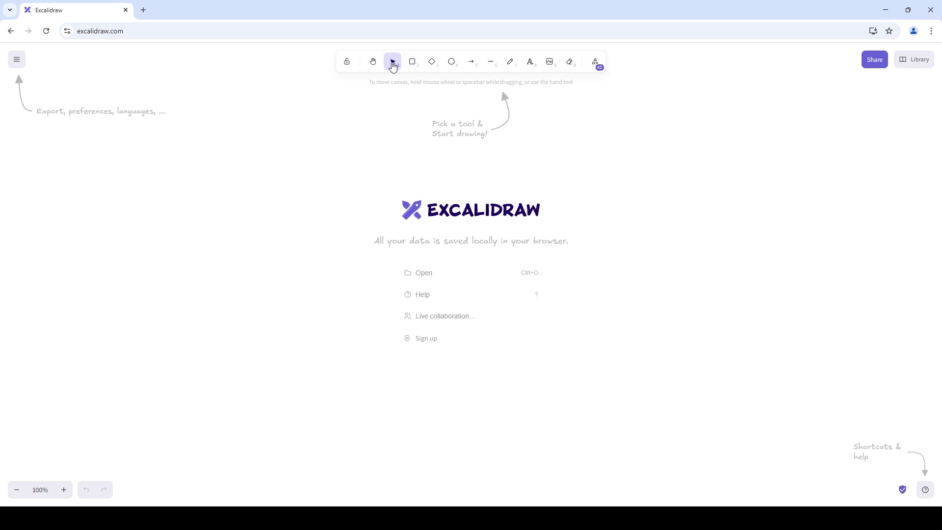
Step: Draw a blue rectangle, a diamond to its right, and a circle below them
{"action": "left_click", "coordinate": [412, 64]}
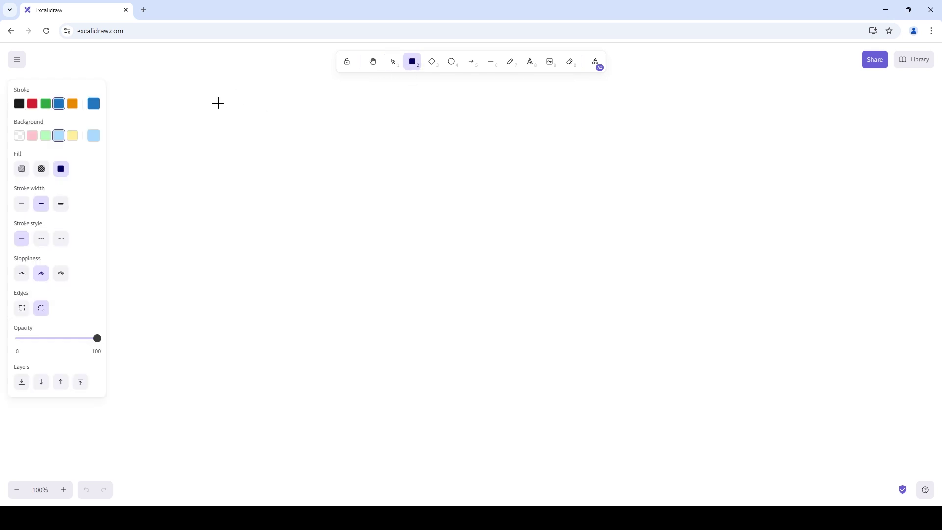
{"action": "left_click_drag", "start_coordinate": [217, 101], "coordinate": [355, 228]}
{"action": "key", "text": "3"}
{"action": "left_click_drag", "start_coordinate": [449, 157], "coordinate": [539, 283]}
{"action": "key", "text": "4"}
{"action": "left_click_drag", "start_coordinate": [315, 313], "coordinate": [450, 448]}
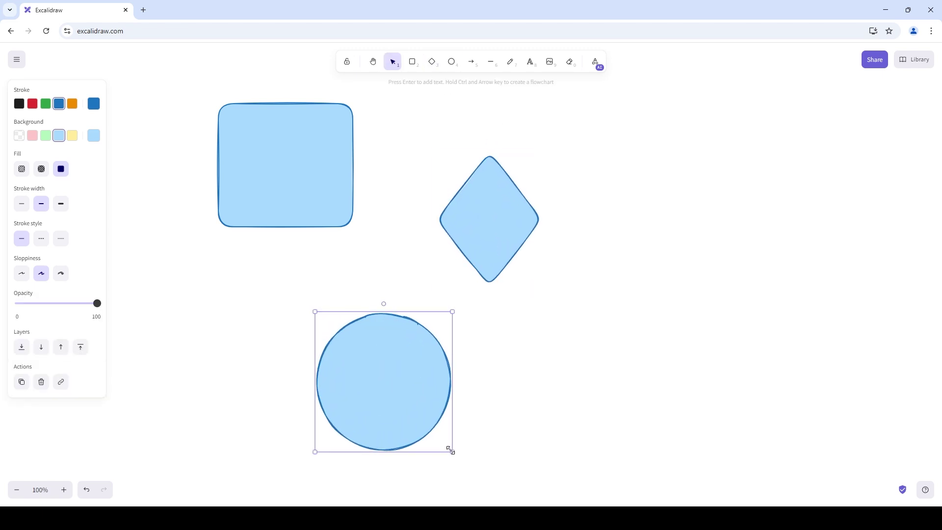
Step: Add an arrow, a diagonal line, a freehand zigzag and a 'text' label
{"action": "left_click", "coordinate": [471, 61]}
{"action": "left_click_drag", "start_coordinate": [541, 366], "coordinate": [704, 376]}
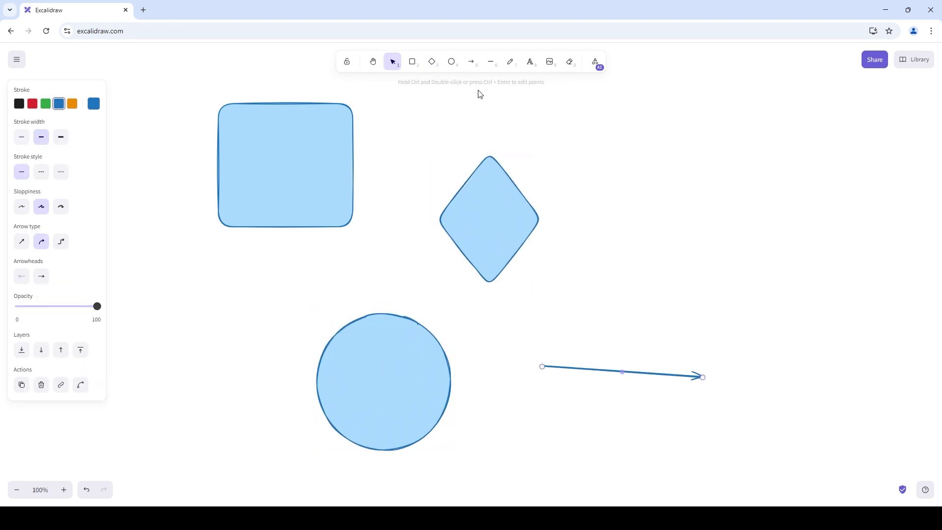
{"action": "left_click", "coordinate": [490, 63]}
{"action": "left_click_drag", "start_coordinate": [568, 115], "coordinate": [631, 195]}
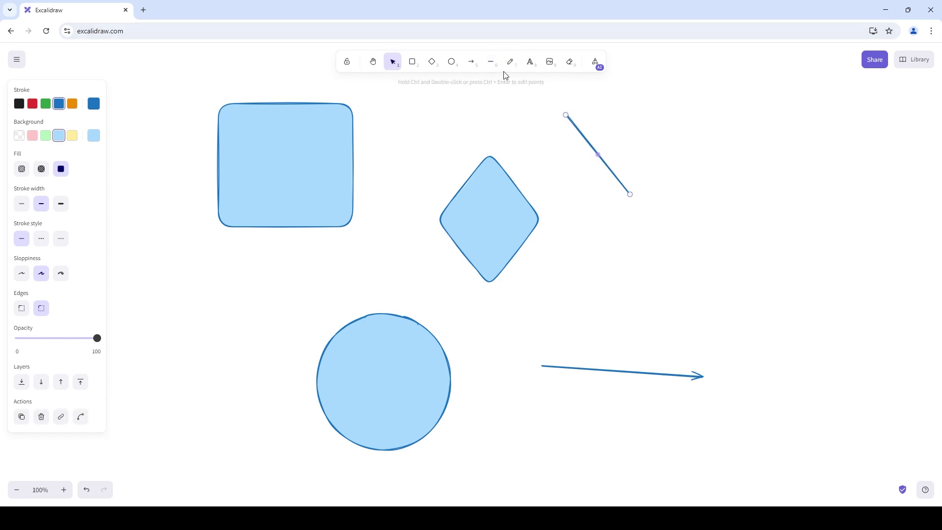
{"action": "left_click", "coordinate": [510, 61]}
{"action": "left_click_drag", "start_coordinate": [593, 282], "coordinate": [765, 313]}
{"action": "left_click", "coordinate": [530, 61]}
{"action": "left_click", "coordinate": [205, 278]}
{"action": "type", "text": "text"}
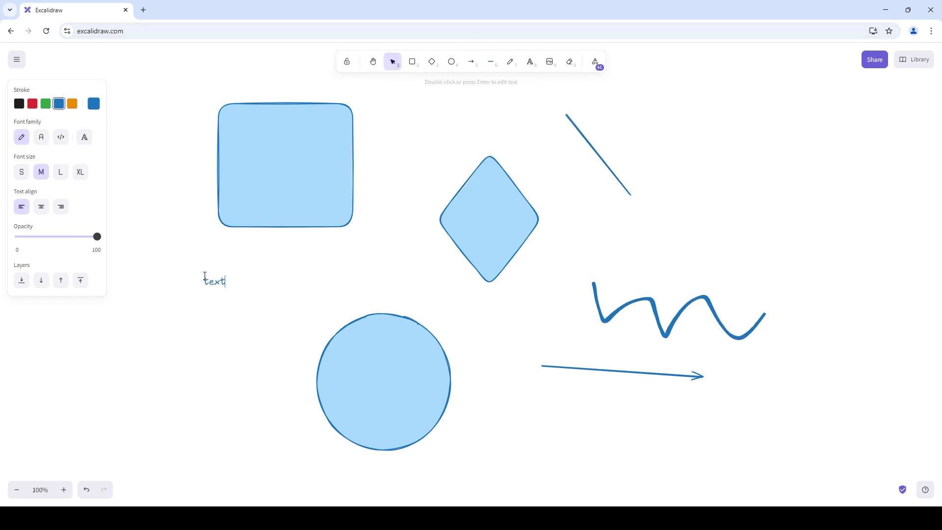
Step: Insert the COLOR PALETTES image at lower left, then erase it and the circle
{"action": "left_click", "coordinate": [550, 61]}
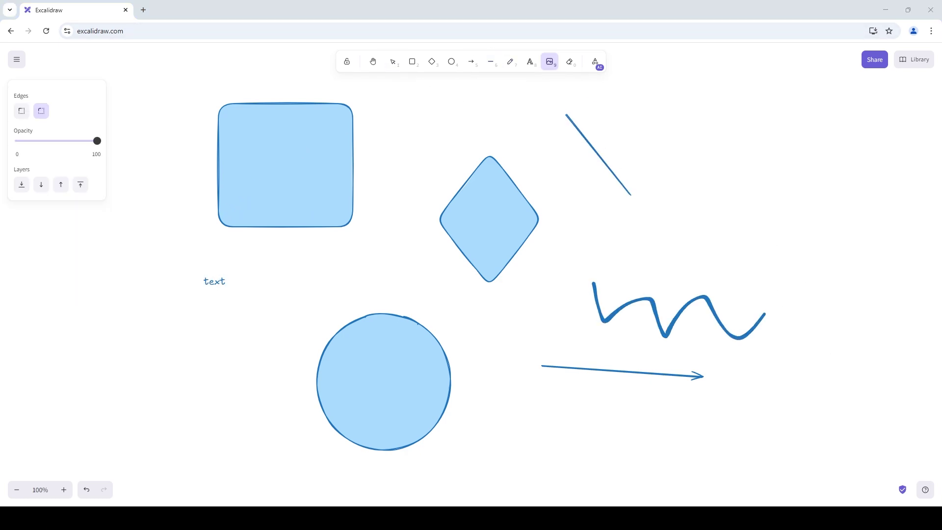
{"action": "left_click", "coordinate": [172, 391]}
{"action": "left_click_drag", "start_coordinate": [192, 386], "coordinate": [202, 403]}
{"action": "left_click", "coordinate": [569, 62]}
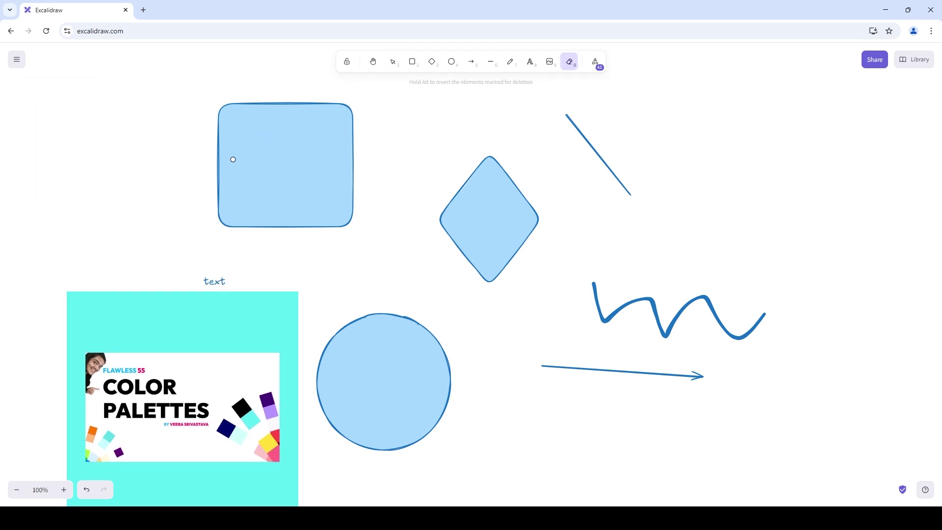
{"action": "mouse_move", "coordinate": [148, 278]}
{"action": "left_mouse_down"}
{"action": "mouse_move", "coordinate": [207, 365]}
{"action": "mouse_move", "coordinate": [383, 382]}
{"action": "left_mouse_up"}
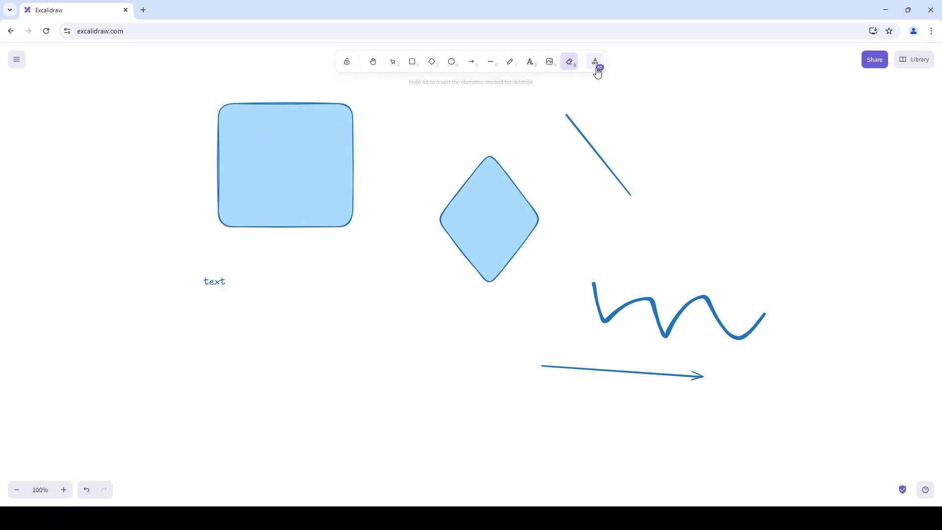
Step: Draw a frame below 'text' containing a rectangle and a circle side by side
{"action": "left_click", "coordinate": [598, 73]}
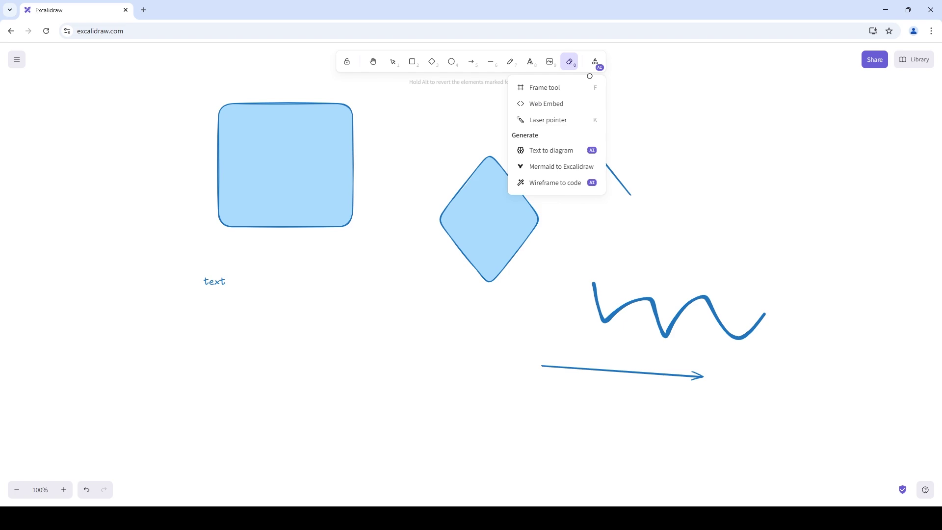
{"action": "left_click", "coordinate": [583, 86]}
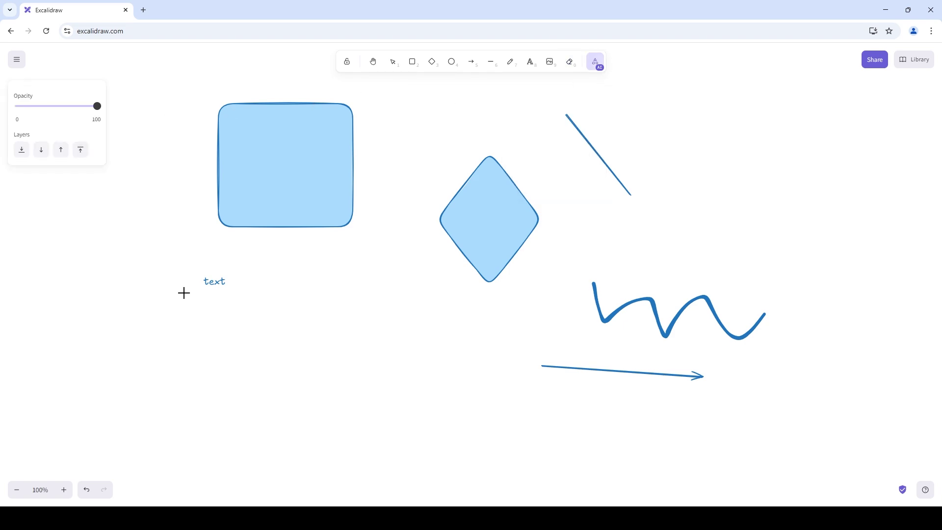
{"action": "left_click_drag", "start_coordinate": [172, 299], "coordinate": [445, 479]}
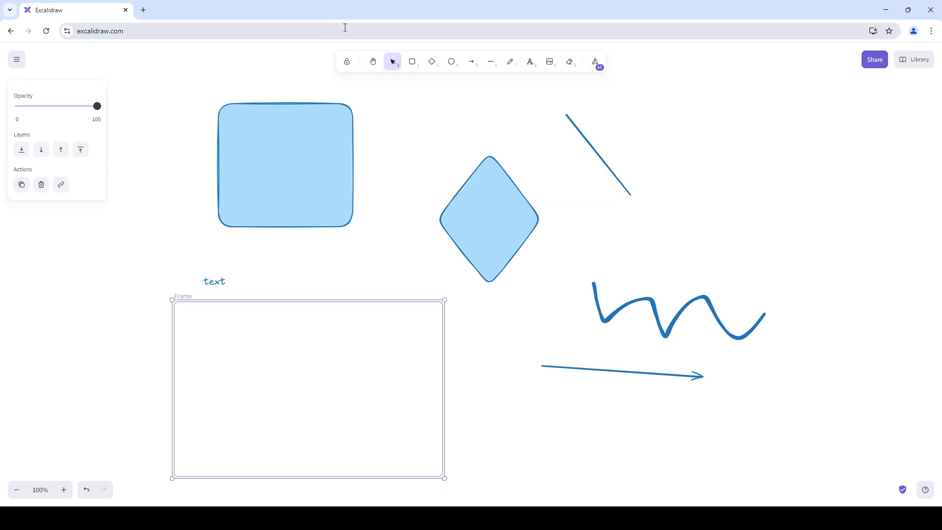
{"action": "left_click", "coordinate": [412, 61]}
{"action": "left_click_drag", "start_coordinate": [192, 321], "coordinate": [311, 423]}
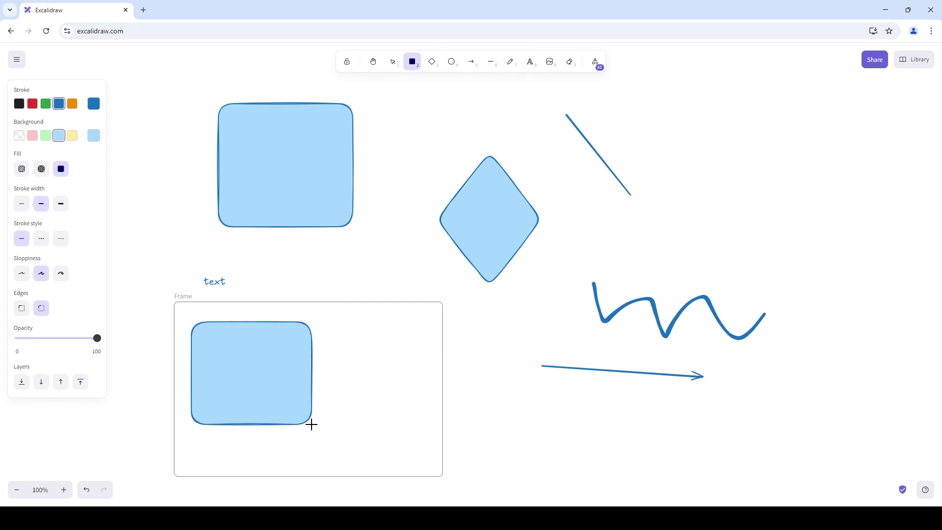
{"action": "left_click", "coordinate": [451, 62]}
{"action": "left_click_drag", "start_coordinate": [318, 334], "coordinate": [417, 432]}
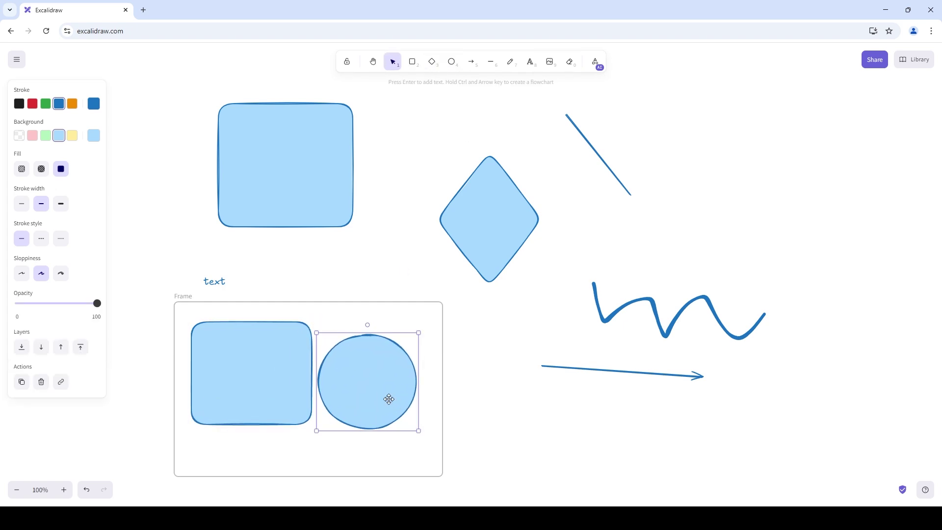
{"action": "left_click_drag", "start_coordinate": [370, 404], "coordinate": [383, 392]}
Step: Use the Laser pointer to highlight the top rectangle, the diamond and the frame
{"action": "left_click", "coordinate": [595, 62]}
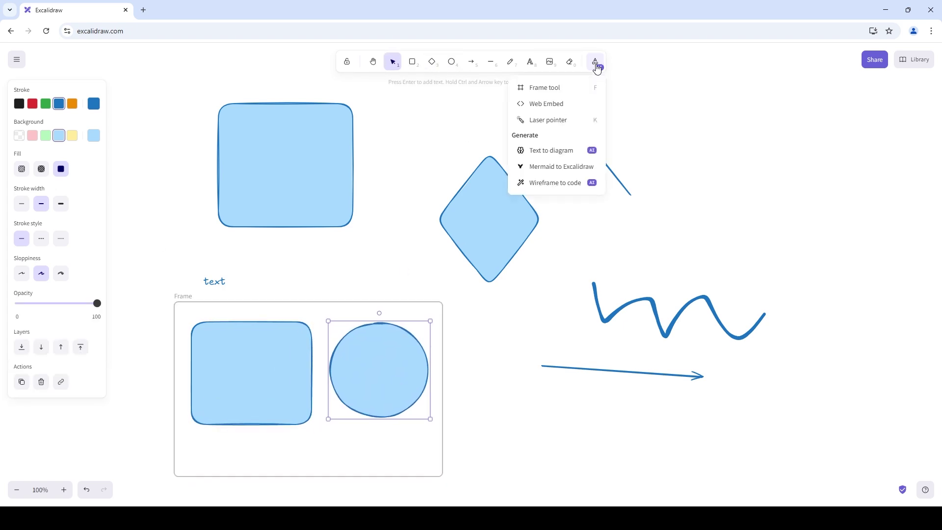
{"action": "left_click", "coordinate": [556, 126]}
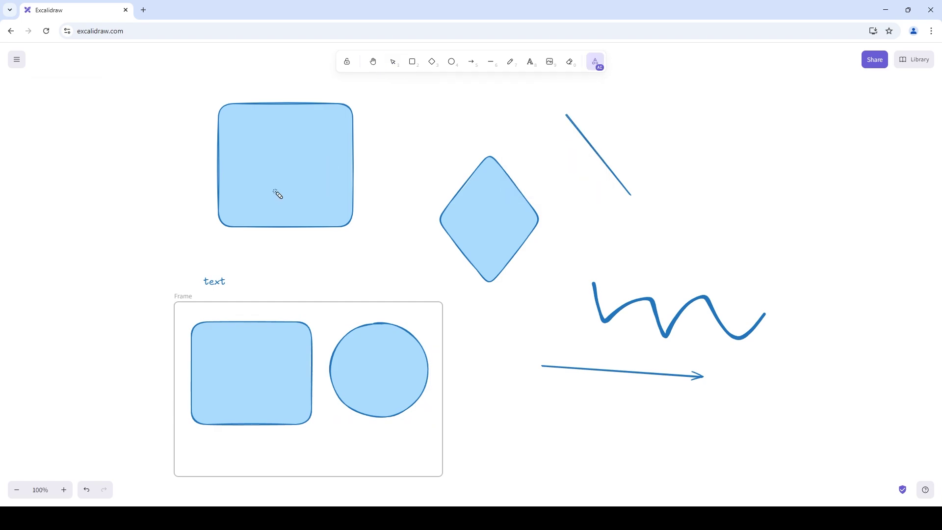
{"action": "mouse_move", "coordinate": [271, 187]}
{"action": "left_mouse_down"}
{"action": "mouse_move", "coordinate": [304, 261]}
{"action": "mouse_move", "coordinate": [370, 234]}
{"action": "left_mouse_up"}
{"action": "mouse_move", "coordinate": [542, 216]}
{"action": "left_mouse_down"}
{"action": "mouse_move", "coordinate": [456, 252]}
{"action": "mouse_move", "coordinate": [454, 288]}
{"action": "left_mouse_up"}
{"action": "mouse_move", "coordinate": [240, 440]}
{"action": "left_mouse_down"}
{"action": "mouse_move", "coordinate": [253, 463]}
{"action": "mouse_move", "coordinate": [505, 379]}
{"action": "left_mouse_up"}
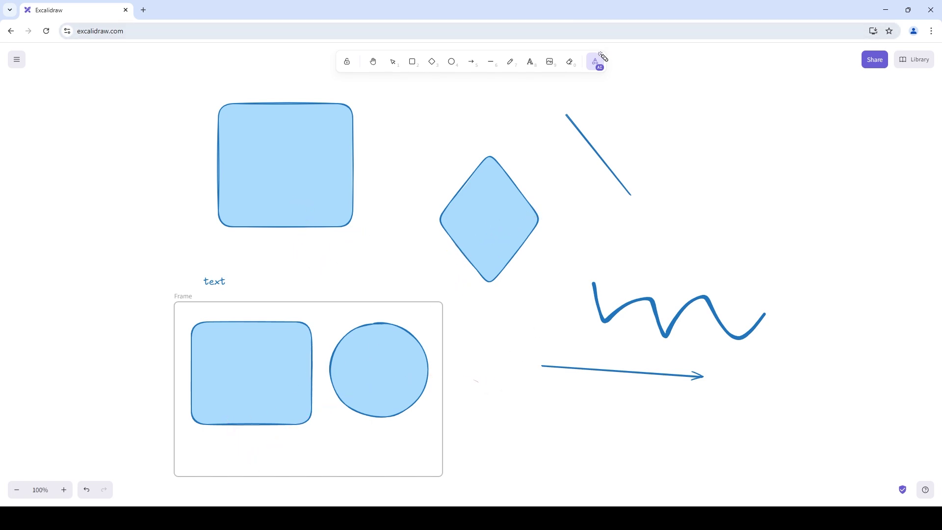
{"action": "left_click", "coordinate": [595, 61]}
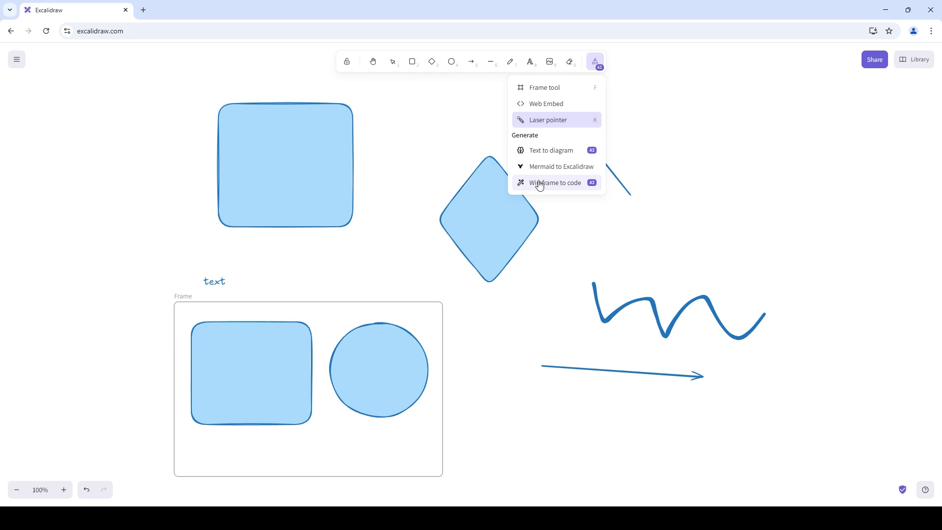
Step: Draw a tall rounded rectangle with a green outline and light green fill
{"action": "left_click", "coordinate": [412, 61]}
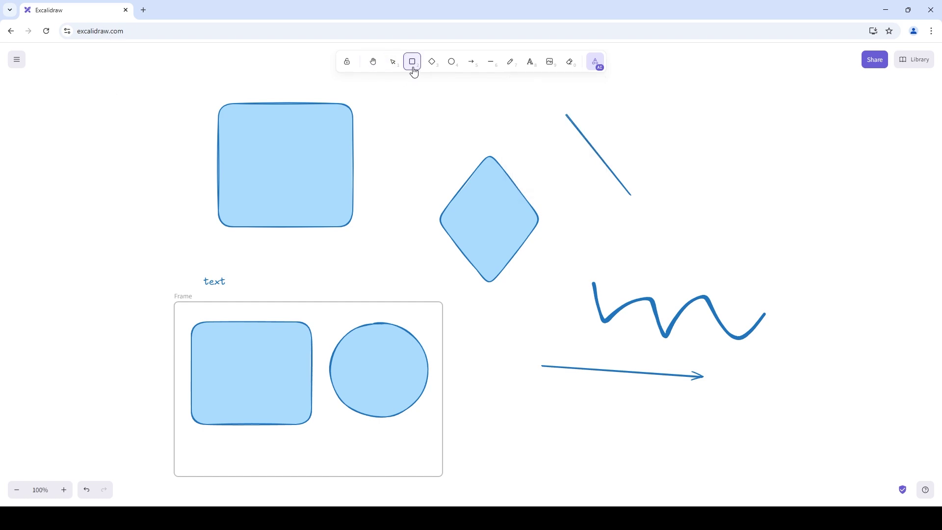
{"action": "scroll", "coordinate": [488, 227], "scroll_direction": "down", "scroll_amount": 2}
{"action": "scroll", "coordinate": [469, 228], "scroll_direction": "down", "scroll_amount": 8}
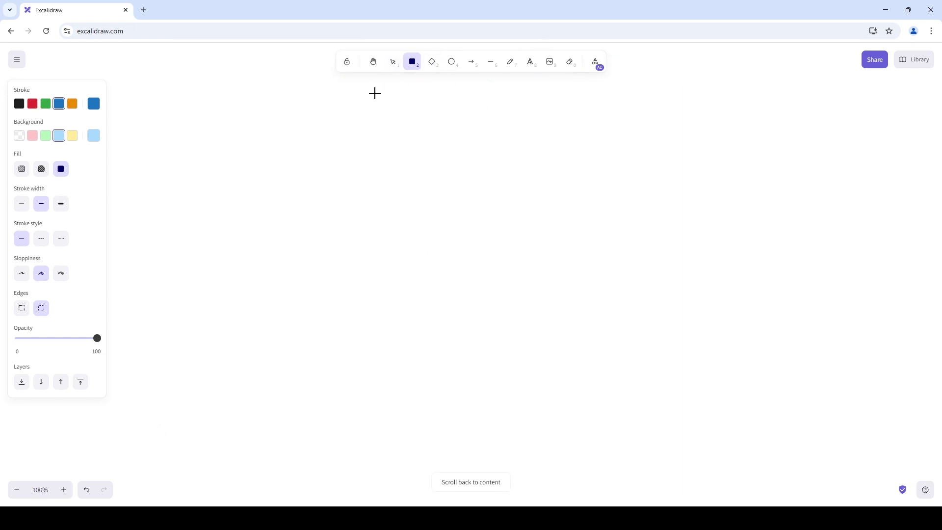
{"action": "left_click_drag", "start_coordinate": [276, 111], "coordinate": [422, 429]}
{"action": "left_click", "coordinate": [45, 105]}
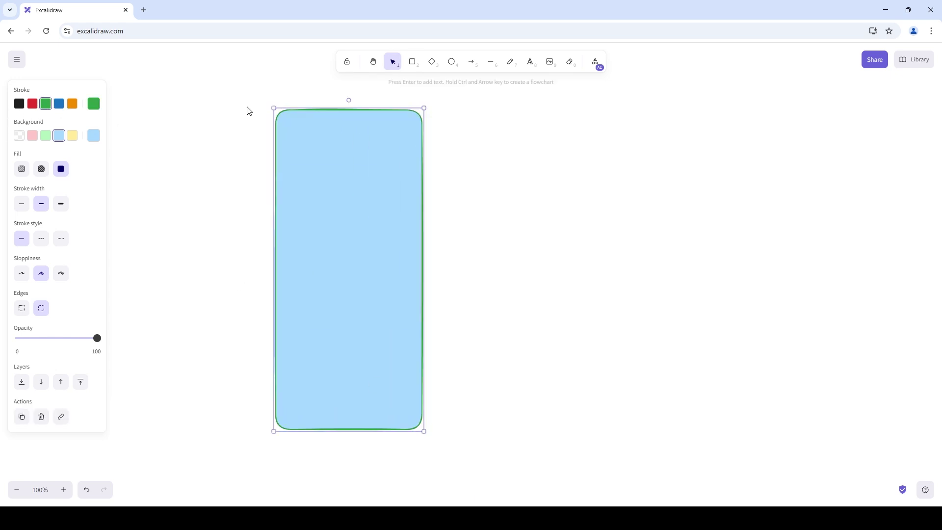
{"action": "left_click", "coordinate": [46, 136]}
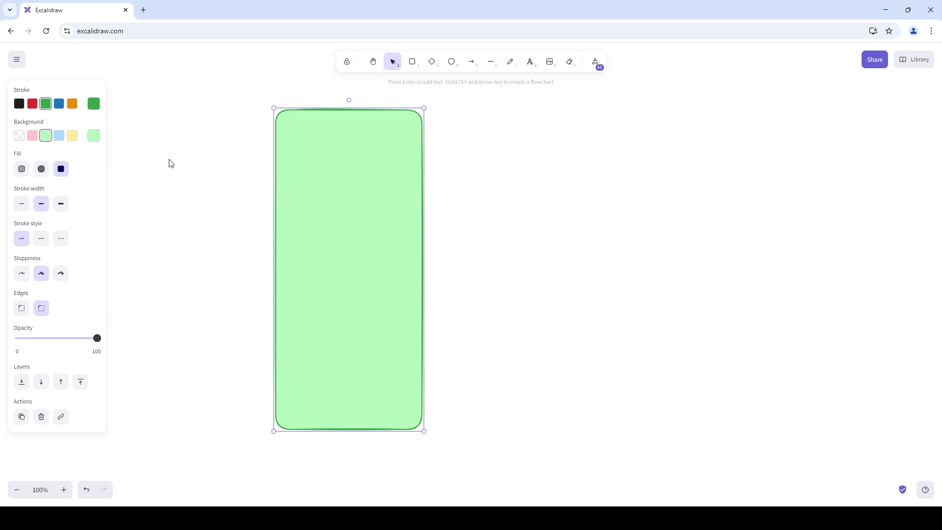
Step: Try hatched, transparent and light blue fills, settling on solid light green
{"action": "left_click", "coordinate": [24, 172]}
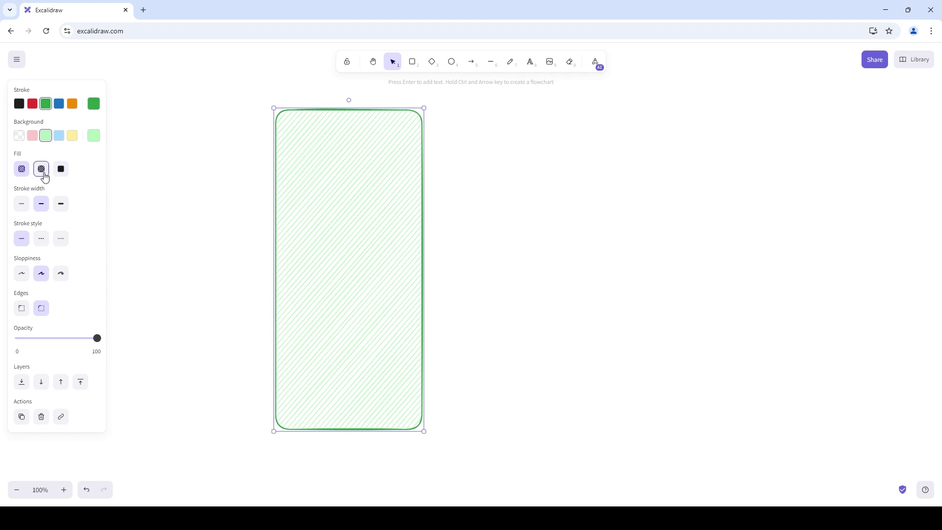
{"action": "left_click", "coordinate": [59, 176]}
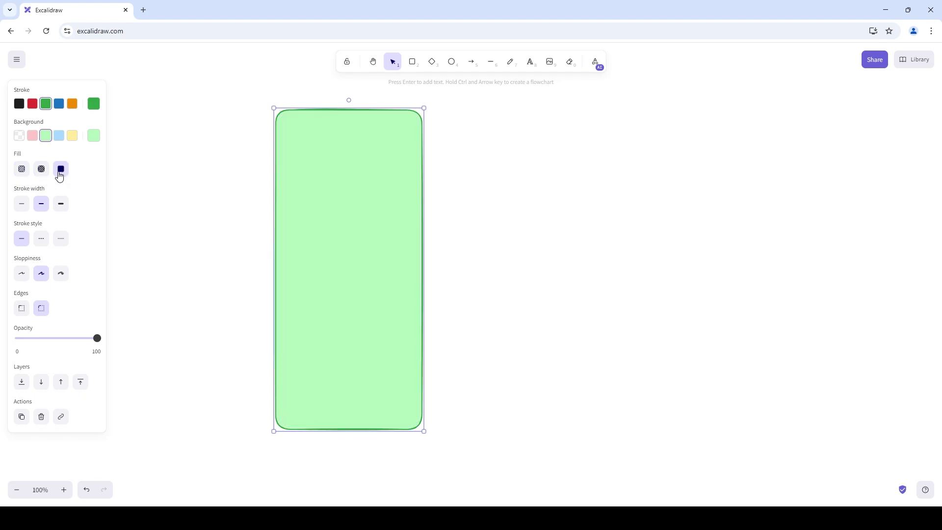
{"action": "left_click", "coordinate": [18, 139]}
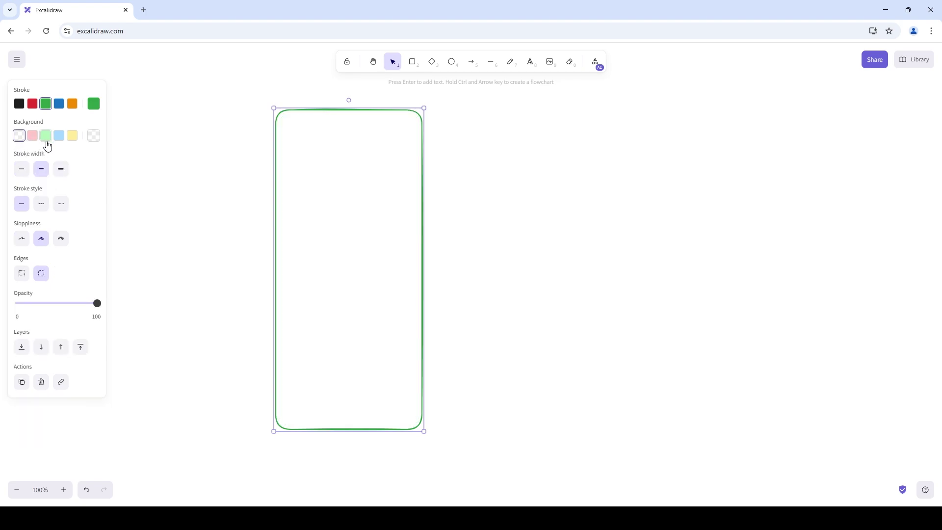
{"action": "left_click", "coordinate": [59, 136]}
{"action": "left_click", "coordinate": [46, 136]}
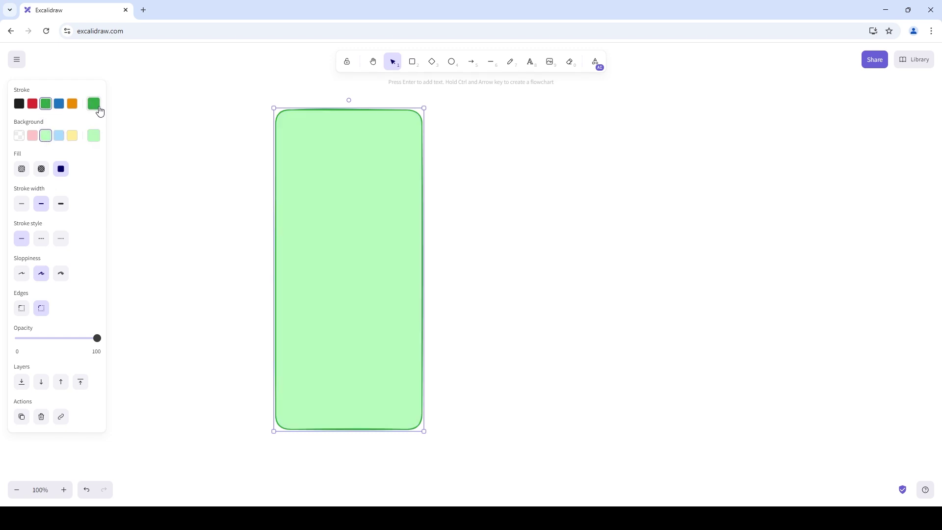
Step: Draw a circle with a thick orange outline and yellow fill beside the rectangle
{"action": "left_click", "coordinate": [447, 67]}
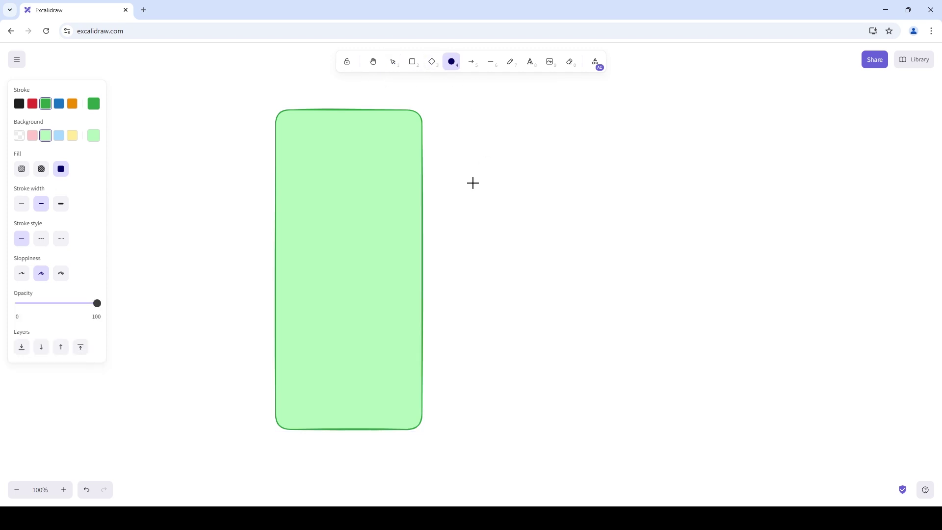
{"action": "left_click_drag", "start_coordinate": [465, 131], "coordinate": [620, 288]}
{"action": "left_click", "coordinate": [94, 104]}
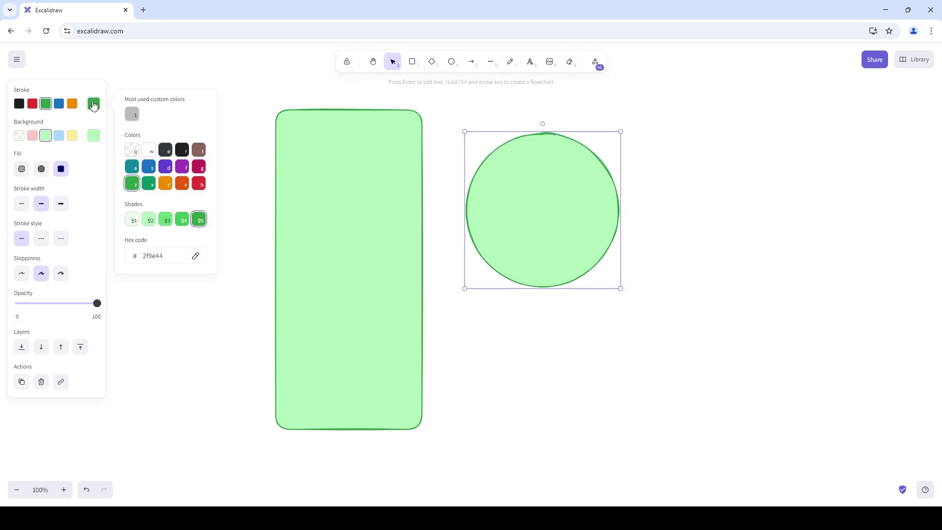
{"action": "left_click", "coordinate": [163, 189]}
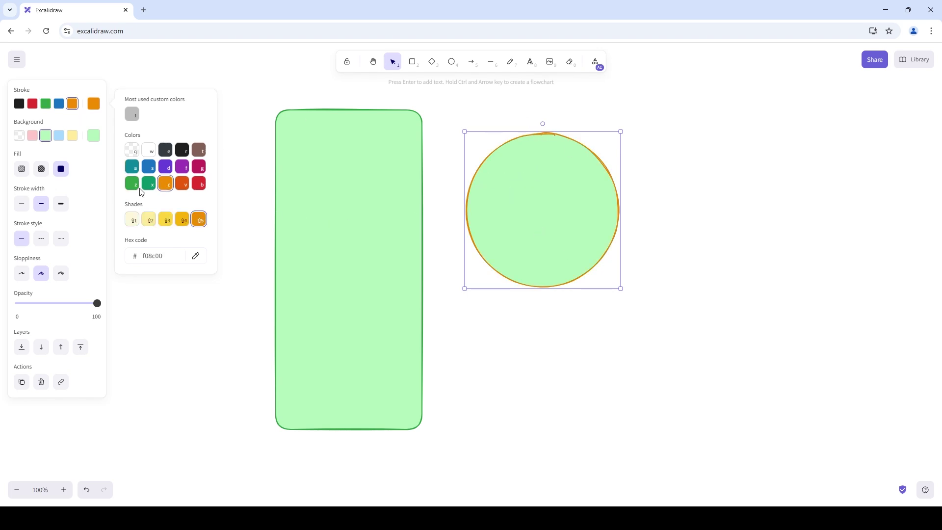
{"action": "left_click", "coordinate": [93, 136]}
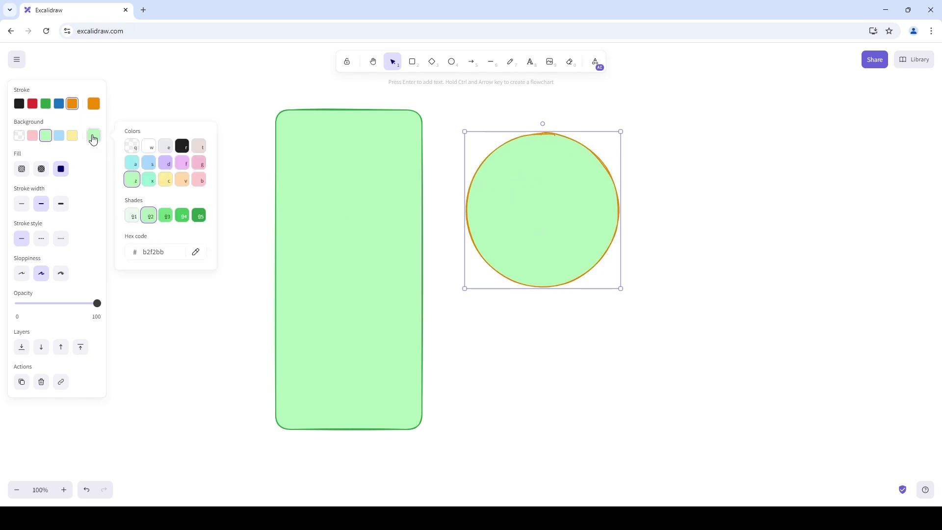
{"action": "left_click", "coordinate": [166, 184]}
{"action": "left_click", "coordinate": [101, 103]}
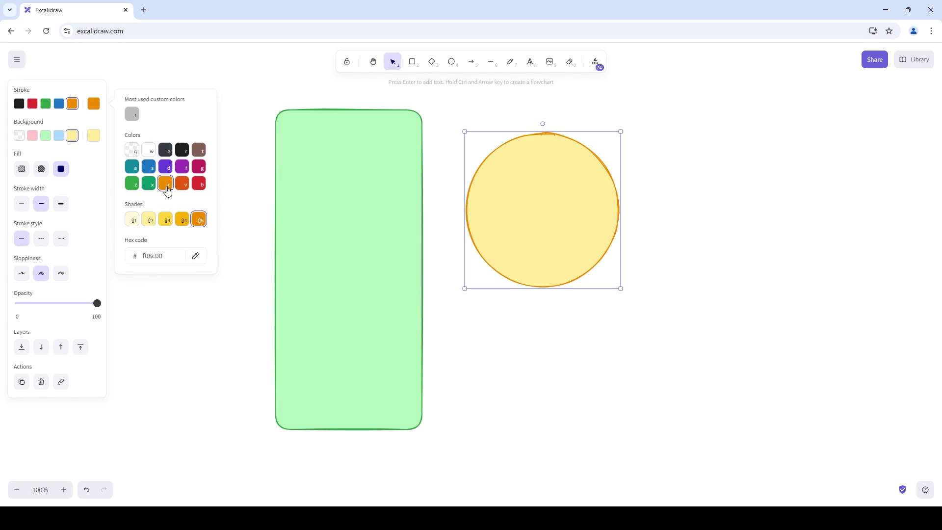
{"action": "left_click", "coordinate": [95, 137]}
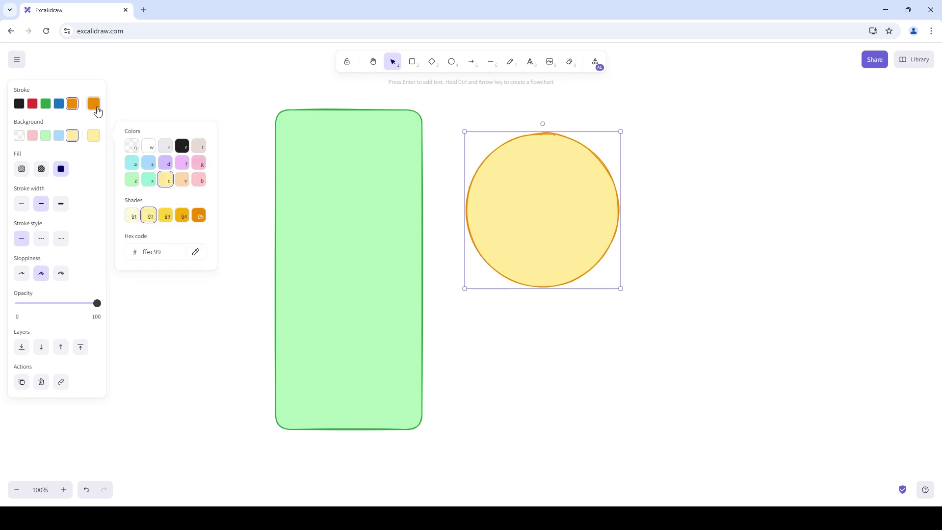
{"action": "left_click_drag", "start_coordinate": [528, 206], "coordinate": [529, 196]}
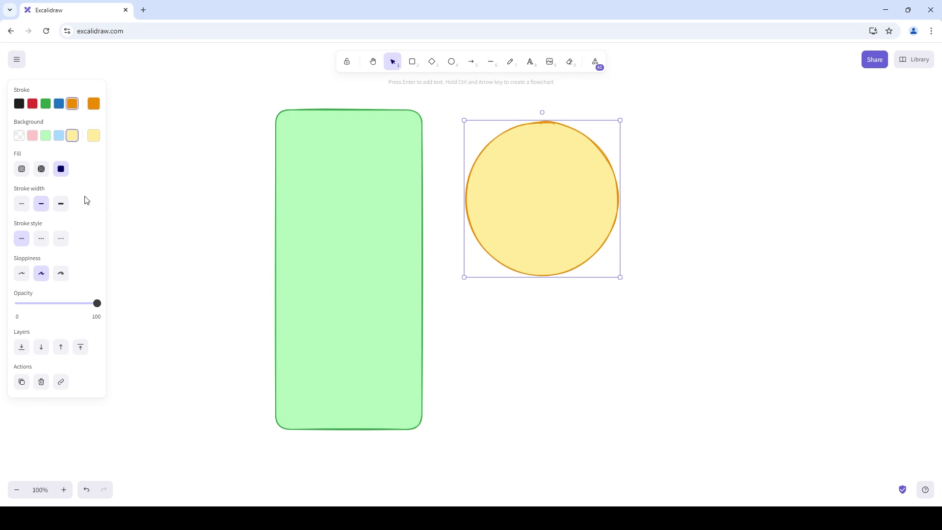
{"action": "left_click", "coordinate": [61, 204]}
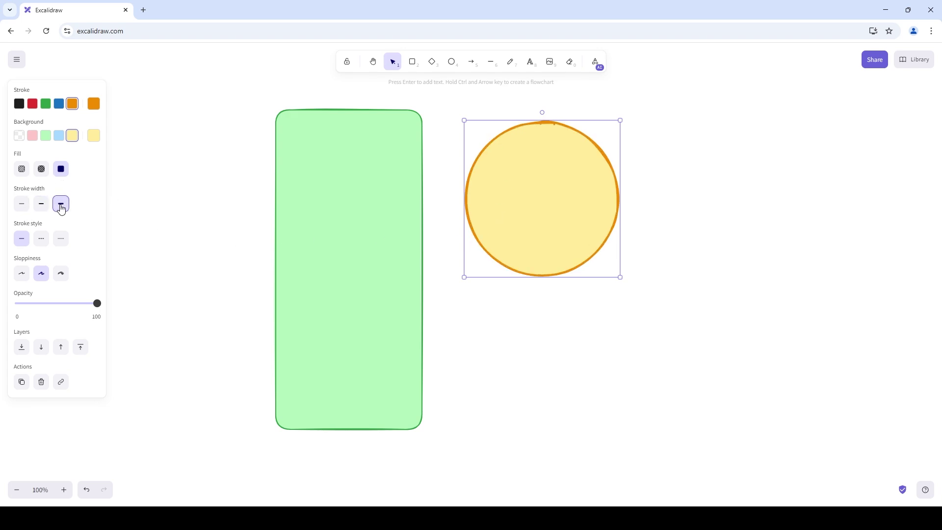
Step: Thicken the green rectangle's outline and draw thick, medium and thin orange squiggles
{"action": "left_click", "coordinate": [363, 177]}
{"action": "left_click", "coordinate": [61, 205]}
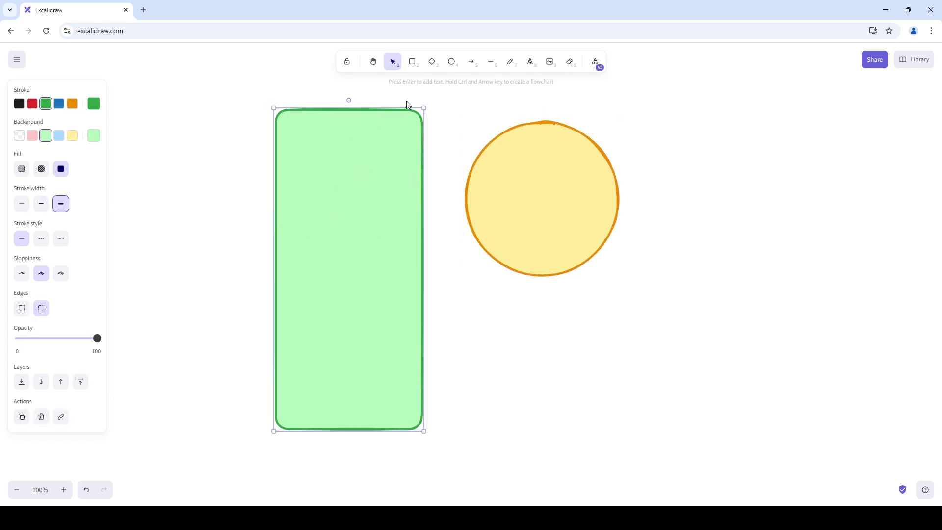
{"action": "left_click", "coordinate": [509, 63]}
{"action": "mouse_move", "coordinate": [461, 326]}
{"action": "left_mouse_down"}
{"action": "mouse_move", "coordinate": [553, 392]}
{"action": "mouse_move", "coordinate": [595, 385]}
{"action": "mouse_move", "coordinate": [677, 346]}
{"action": "mouse_move", "coordinate": [758, 406]}
{"action": "left_mouse_up"}
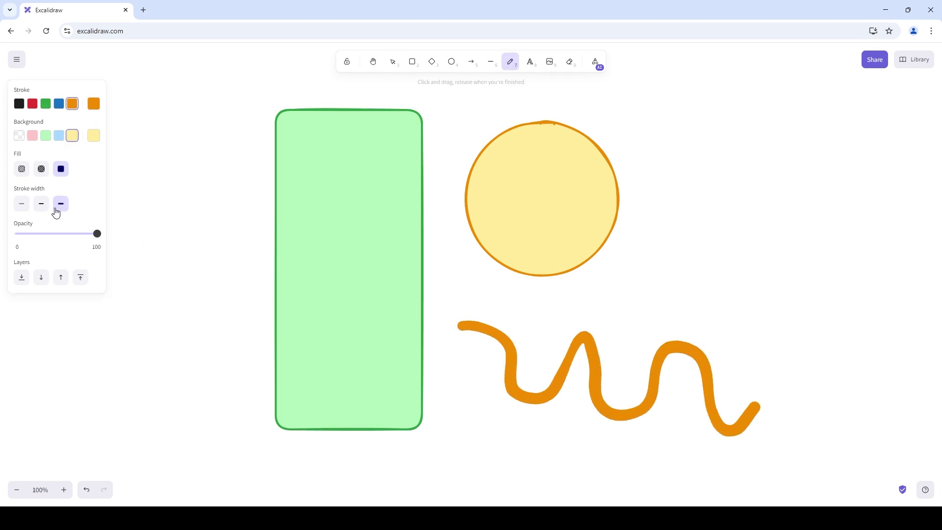
{"action": "left_click", "coordinate": [41, 205]}
{"action": "mouse_move", "coordinate": [480, 407]}
{"action": "left_mouse_down"}
{"action": "mouse_move", "coordinate": [593, 472]}
{"action": "mouse_move", "coordinate": [663, 478]}
{"action": "left_mouse_up"}
{"action": "left_click", "coordinate": [21, 204]}
{"action": "mouse_move", "coordinate": [522, 303]}
{"action": "left_mouse_down"}
{"action": "mouse_move", "coordinate": [669, 300]}
{"action": "mouse_move", "coordinate": [773, 323]}
{"action": "left_mouse_up"}
Step: Draw a large yellow rectangle in empty space with a medium-thickness outline
{"action": "key", "text": "r"}
{"action": "scroll", "coordinate": [409, 223], "scroll_direction": "down", "scroll_amount": 10}
{"action": "mouse_move", "coordinate": [248, 109]}
{"action": "left_mouse_down"}
{"action": "mouse_move", "coordinate": [378, 193]}
{"action": "mouse_move", "coordinate": [734, 354]}
{"action": "left_mouse_up"}
{"action": "left_click_drag", "start_coordinate": [540, 290], "coordinate": [541, 317]}
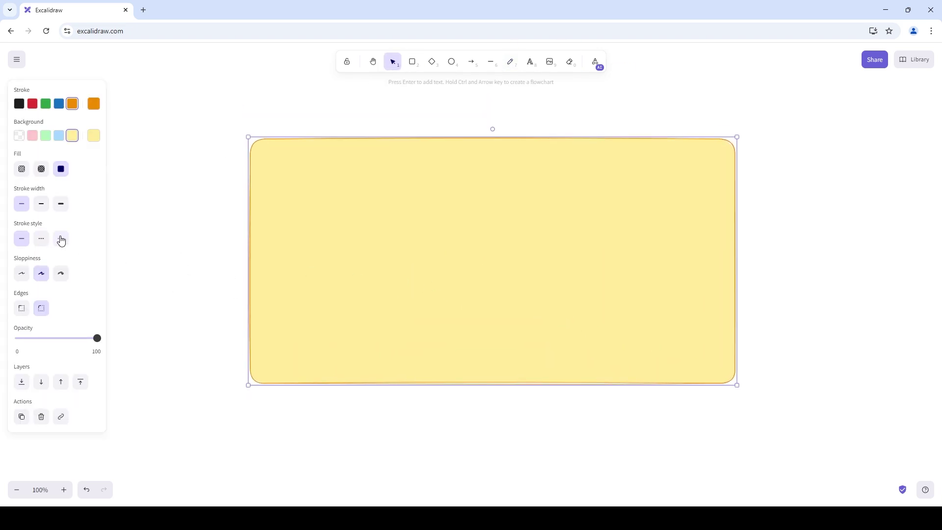
{"action": "left_click", "coordinate": [40, 204]}
Step: Make the outline thick, trying dashed and dotted styles and each sloppiness level
{"action": "left_click", "coordinate": [60, 205]}
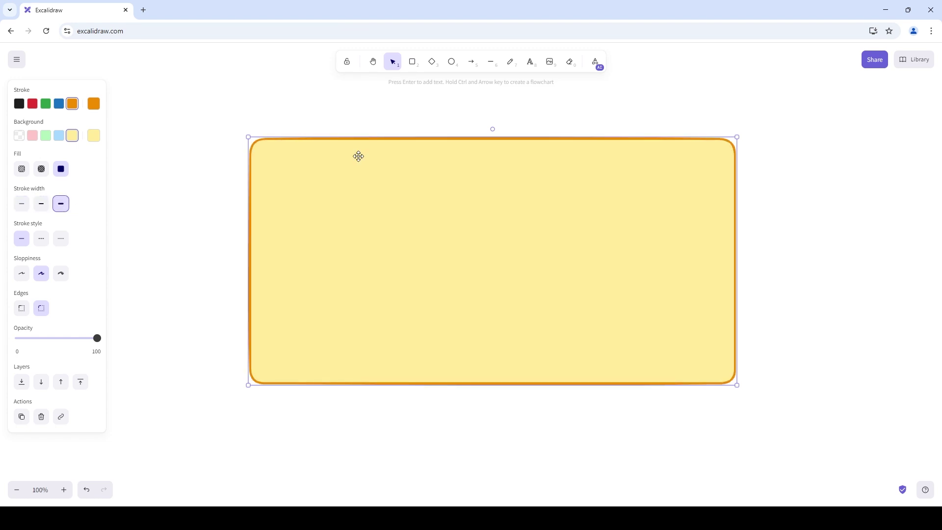
{"action": "left_click", "coordinate": [41, 239]}
{"action": "left_click", "coordinate": [61, 240]}
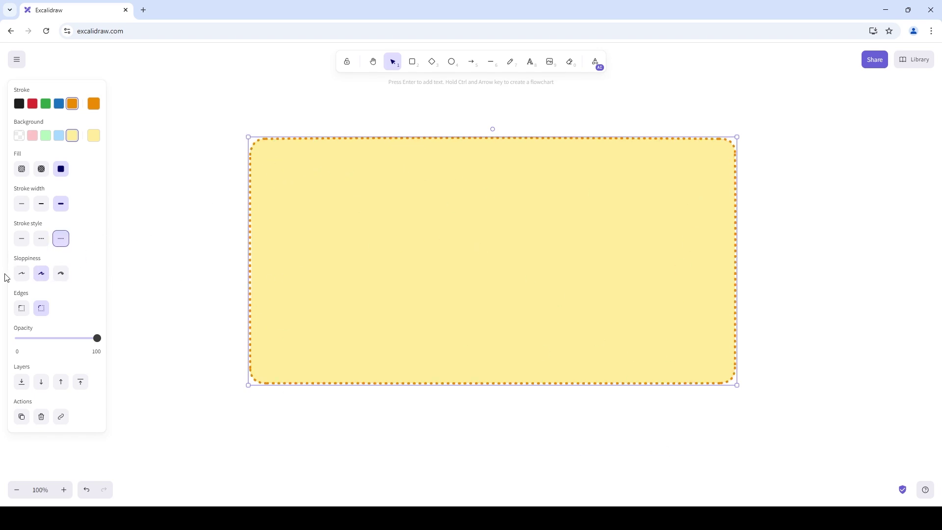
{"action": "left_click", "coordinate": [21, 273]}
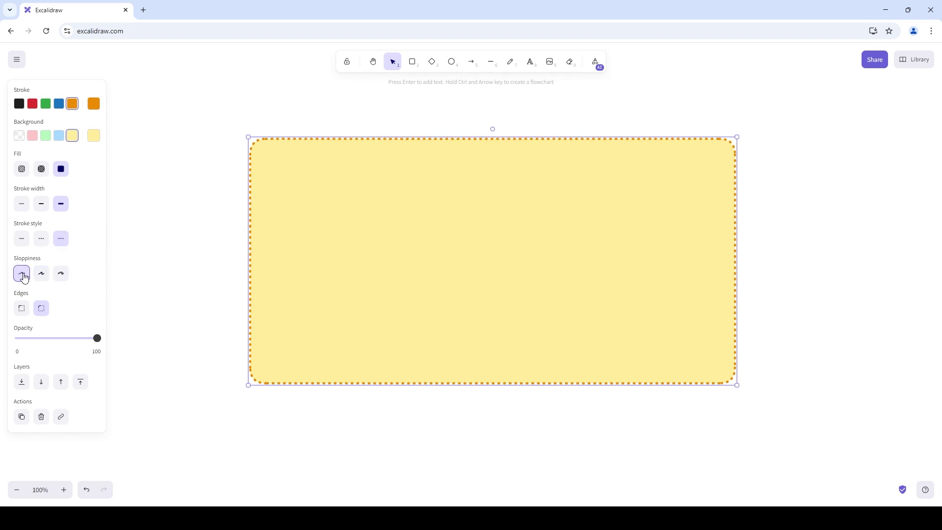
{"action": "left_click", "coordinate": [41, 276]}
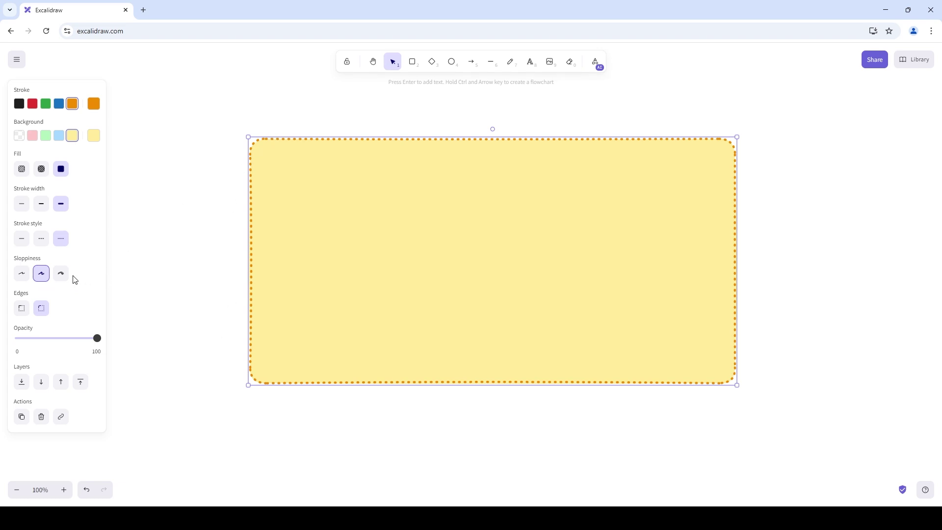
{"action": "left_click", "coordinate": [62, 274]}
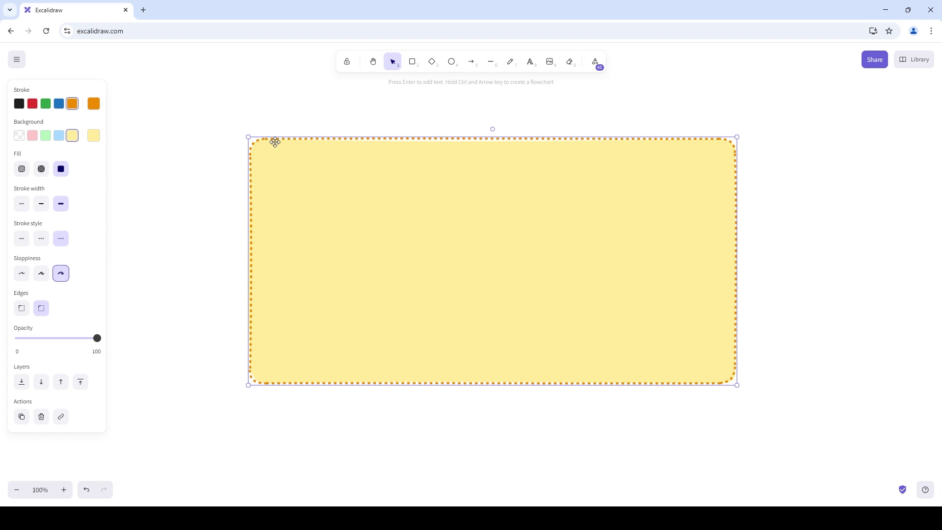
Step: Set the outline back to solid, end on Cartoonist sloppiness, and choose Sharp edges
{"action": "left_click", "coordinate": [20, 245]}
{"action": "left_click", "coordinate": [20, 278]}
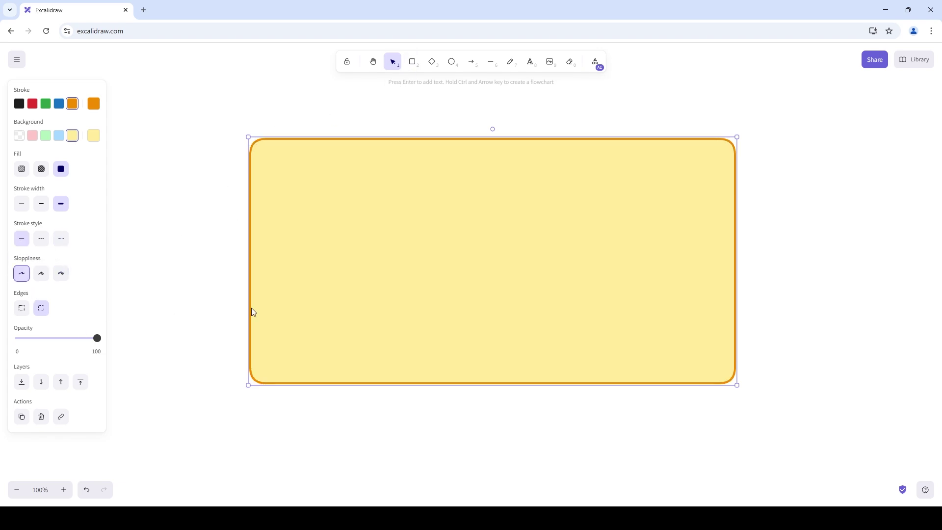
{"action": "left_click", "coordinate": [39, 276]}
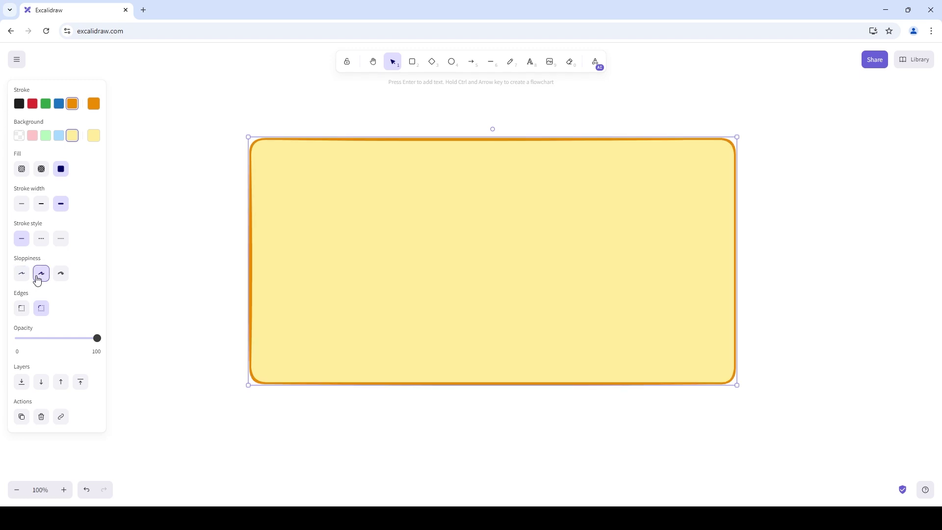
{"action": "left_click", "coordinate": [60, 277]}
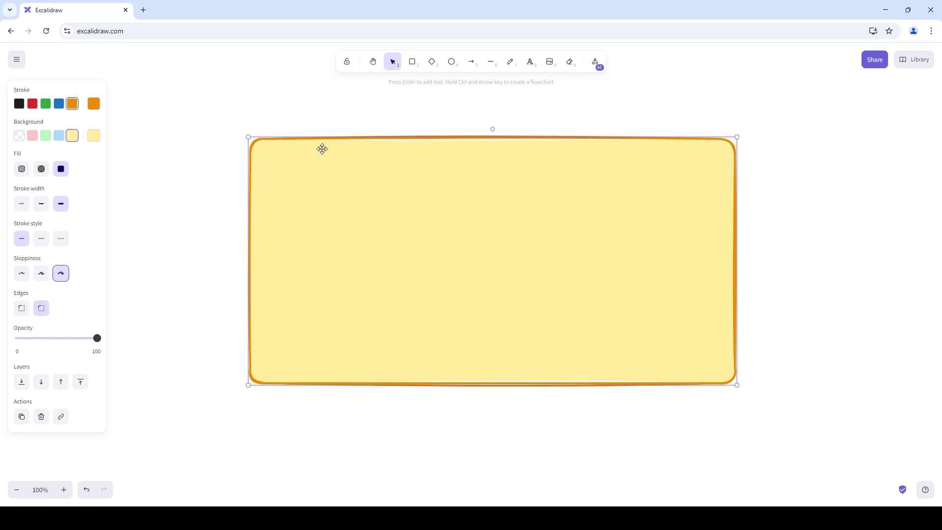
{"action": "left_click", "coordinate": [22, 309]}
Step: Reselect the large yellow rectangle, round its corners again and set its opacity to 40
{"action": "left_click", "coordinate": [225, 183]}
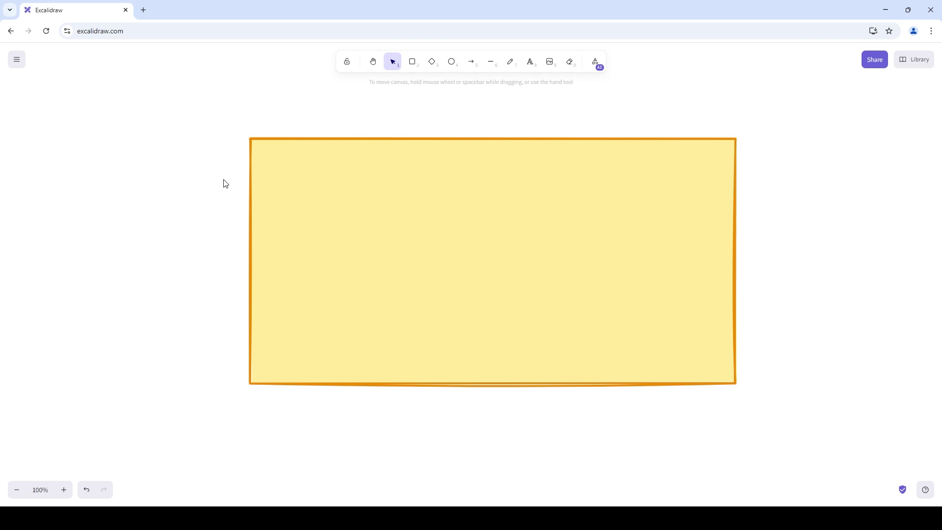
{"action": "left_click", "coordinate": [376, 237]}
{"action": "left_click", "coordinate": [41, 310]}
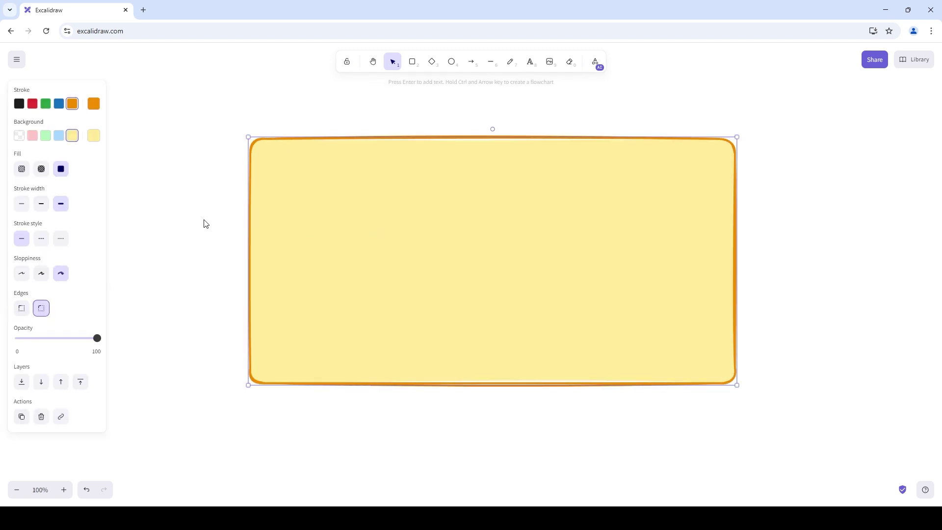
{"action": "mouse_move", "coordinate": [96, 339]}
{"action": "left_mouse_down"}
{"action": "mouse_move", "coordinate": [17, 337]}
{"action": "mouse_move", "coordinate": [88, 339]}
{"action": "mouse_move", "coordinate": [40, 338]}
{"action": "mouse_move", "coordinate": [107, 349]}
{"action": "left_mouse_up"}
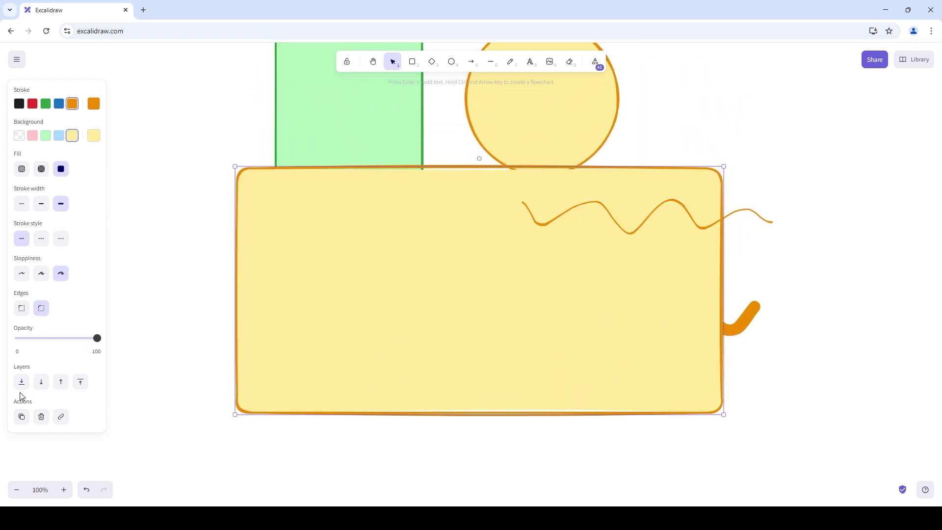
Step: Try the yellow rectangle's layer order: send to back, bring to front, send backward, bring forward
{"action": "left_click", "coordinate": [24, 385]}
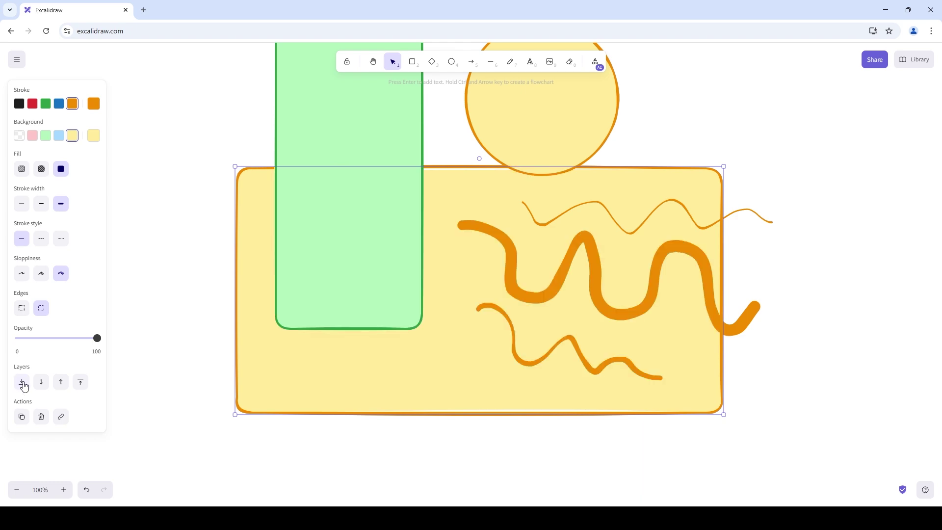
{"action": "left_click", "coordinate": [81, 381]}
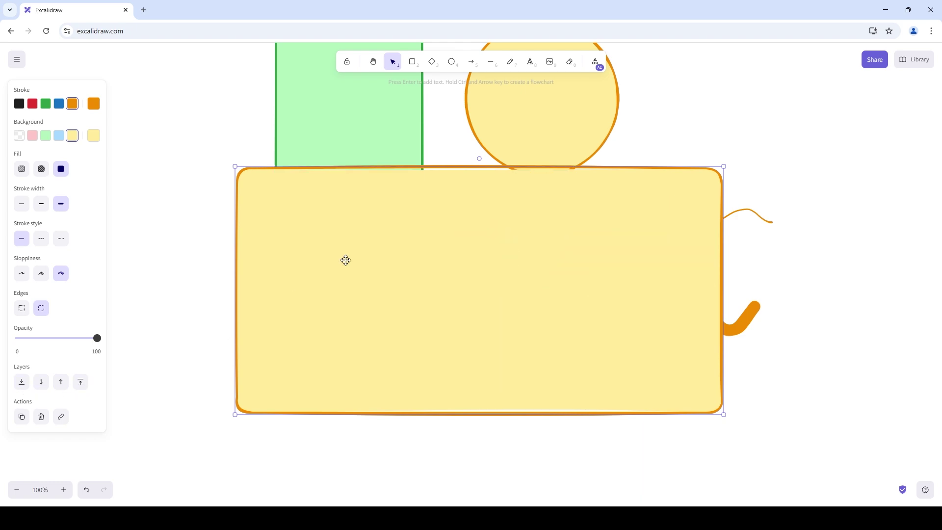
{"action": "scroll", "coordinate": [292, 314], "scroll_direction": "up", "scroll_amount": 2}
{"action": "scroll", "coordinate": [158, 375], "scroll_direction": "down", "scroll_amount": 2}
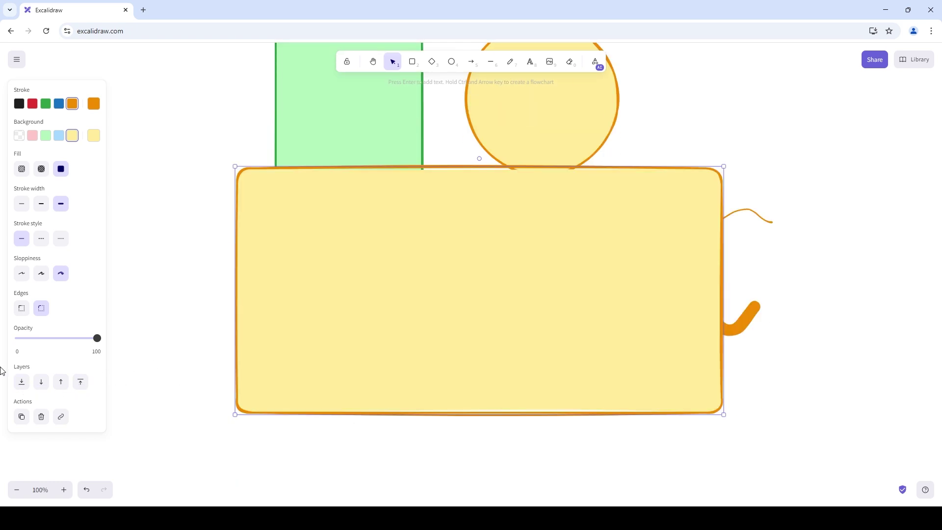
{"action": "left_click", "coordinate": [43, 382]}
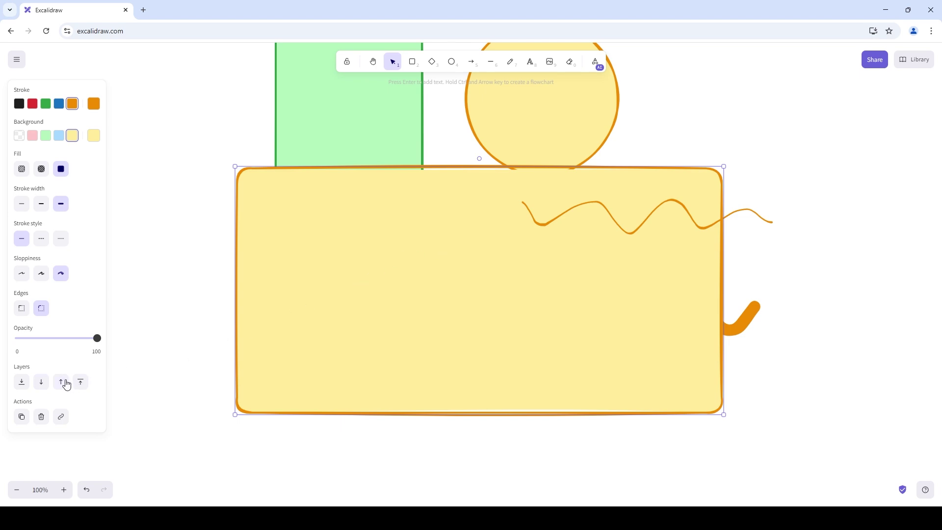
{"action": "left_click", "coordinate": [66, 386]}
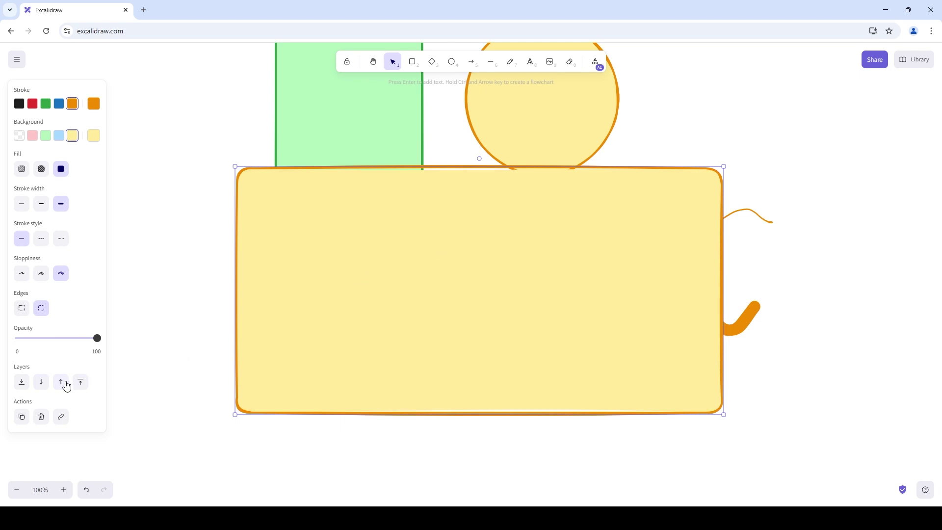
Step: Duplicate the yellow rectangle and drag the copy below the original
{"action": "left_click", "coordinate": [20, 420]}
{"action": "left_click_drag", "start_coordinate": [338, 278], "coordinate": [363, 488]}
{"action": "scroll", "coordinate": [120, 426], "scroll_direction": "down", "scroll_amount": 5}
{"action": "scroll", "coordinate": [120, 426], "scroll_direction": "down", "scroll_amount": 1}
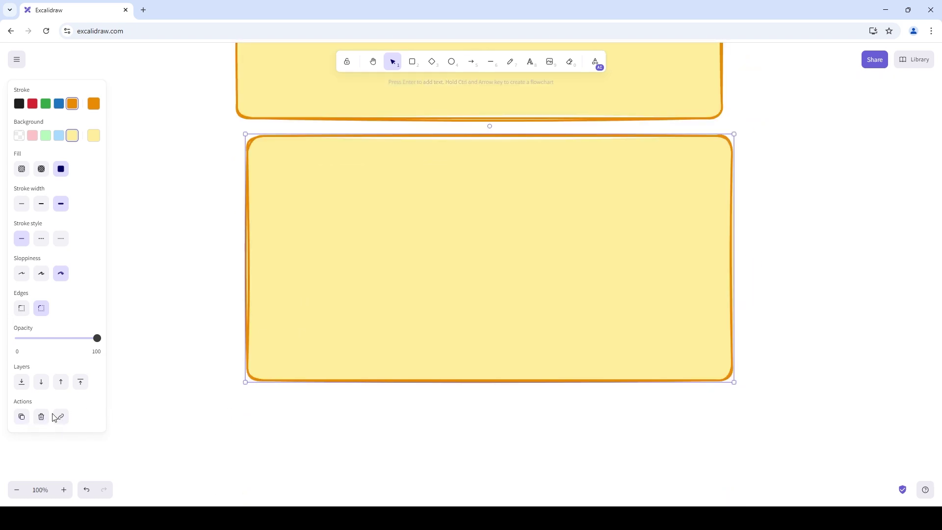
Step: Delete the duplicate rectangle and add a google.com link to the yellow rectangle
{"action": "left_click", "coordinate": [42, 417]}
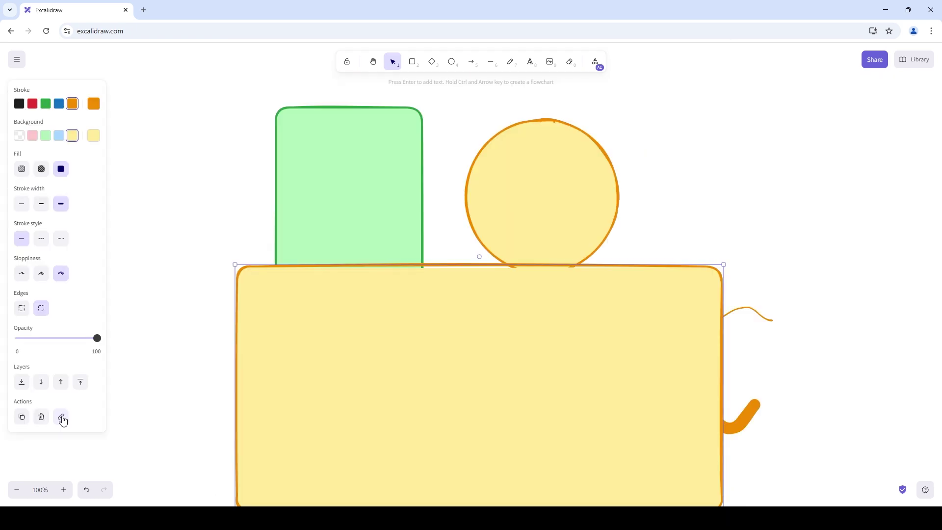
{"action": "left_click", "coordinate": [61, 416]}
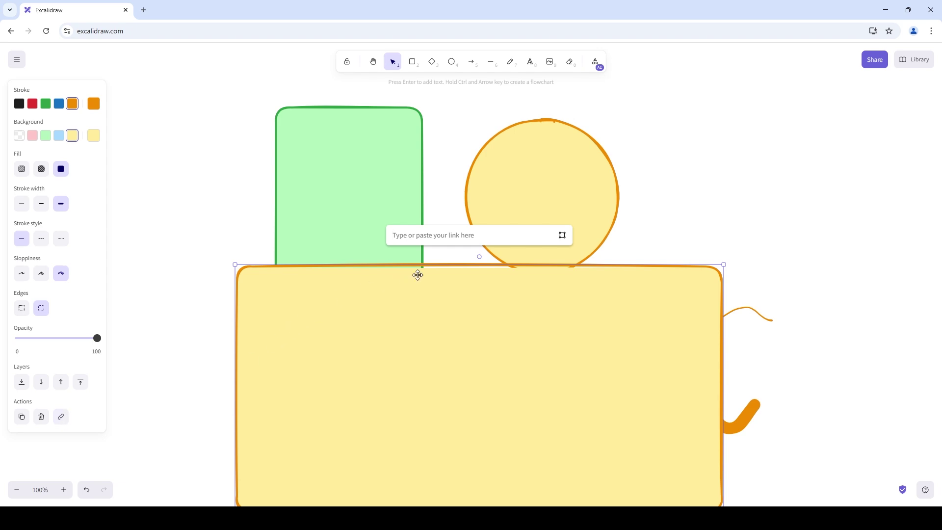
{"action": "type", "text": "google.com"}
{"action": "key", "text": "Return"}
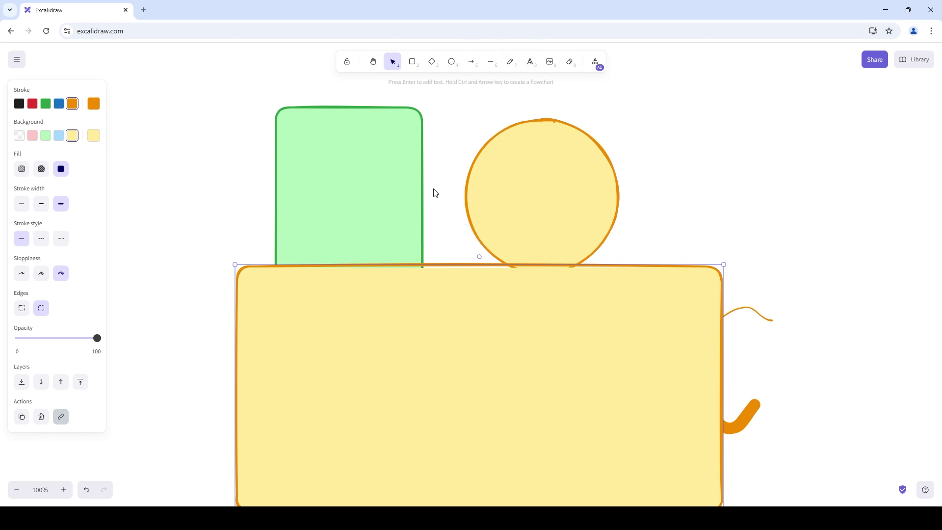
{"action": "scroll", "coordinate": [191, 229], "scroll_direction": "down", "scroll_amount": 10}
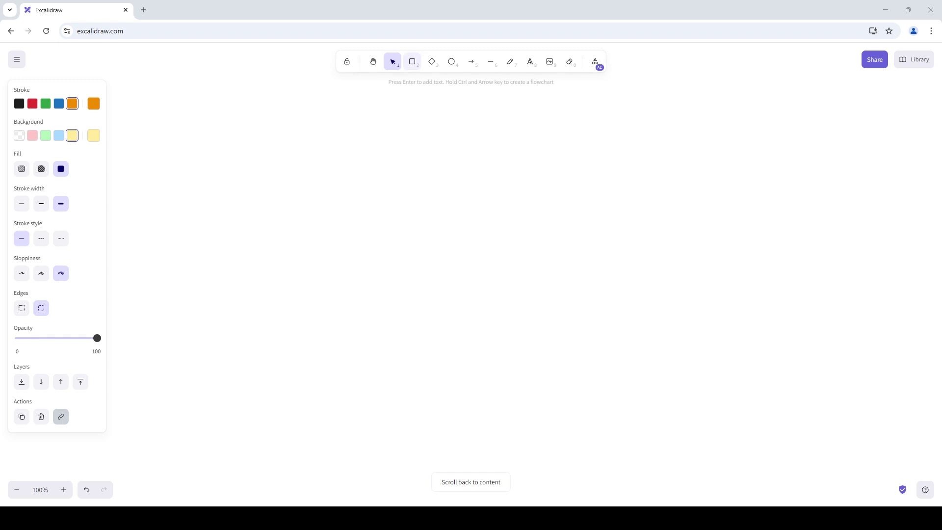
Step: Draw a large rectangle on the empty canvas with a black outline
{"action": "left_click", "coordinate": [412, 62]}
{"action": "left_click_drag", "start_coordinate": [231, 116], "coordinate": [753, 436]}
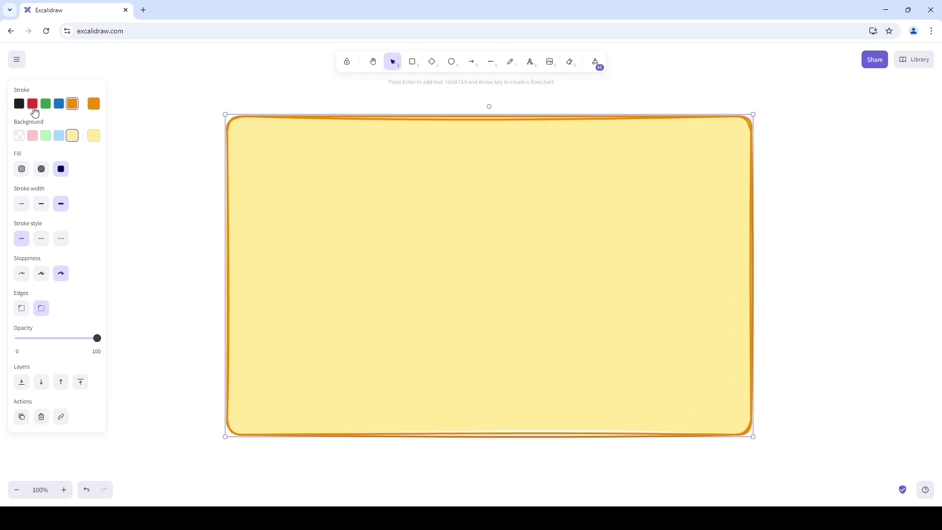
{"action": "left_click", "coordinate": [19, 103]}
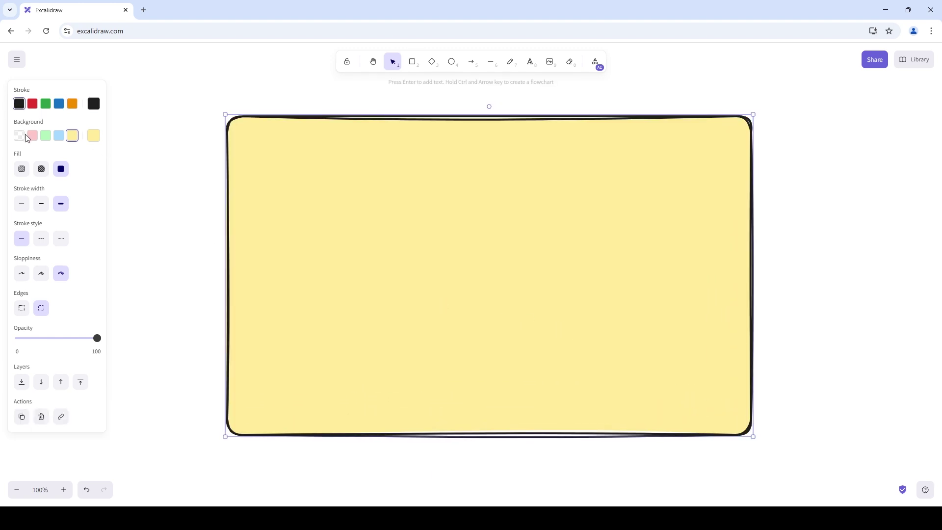
Step: Give the large rectangle a white fill, a dashed outline and slightly sketchy sloppiness
{"action": "left_click", "coordinate": [93, 135]}
{"action": "left_click", "coordinate": [149, 146]}
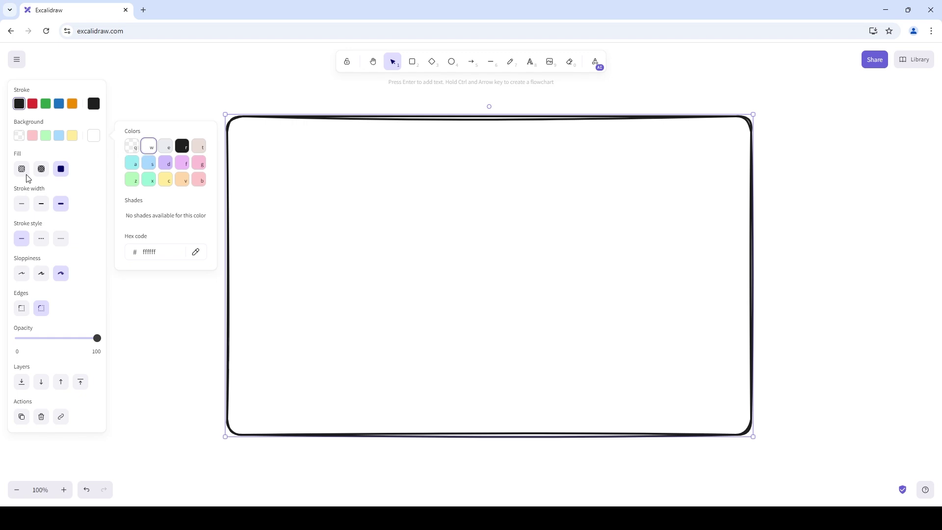
{"action": "left_click", "coordinate": [80, 193]}
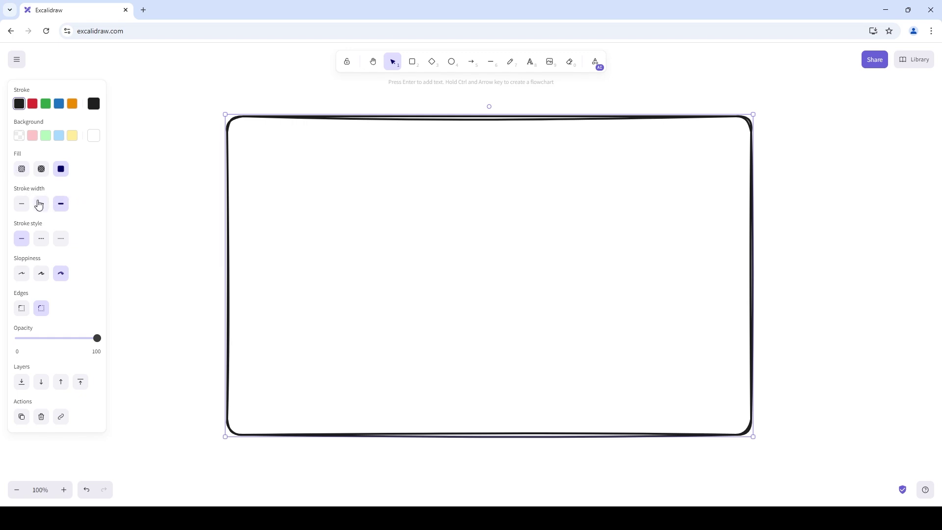
{"action": "left_click", "coordinate": [42, 239]}
{"action": "left_click", "coordinate": [42, 273]}
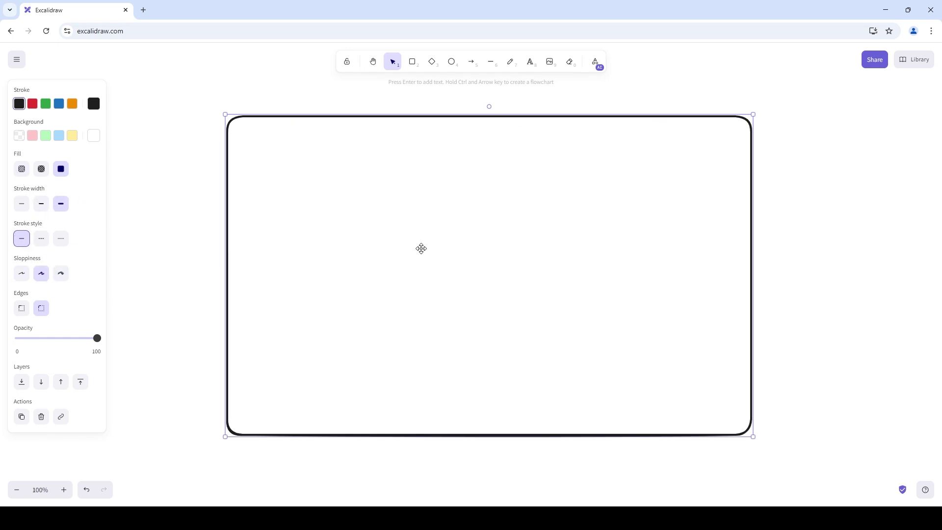
Step: Draw a wide bar across the top of the frame, resize it, and colour it blue with light-blue fill
{"action": "left_click", "coordinate": [412, 63]}
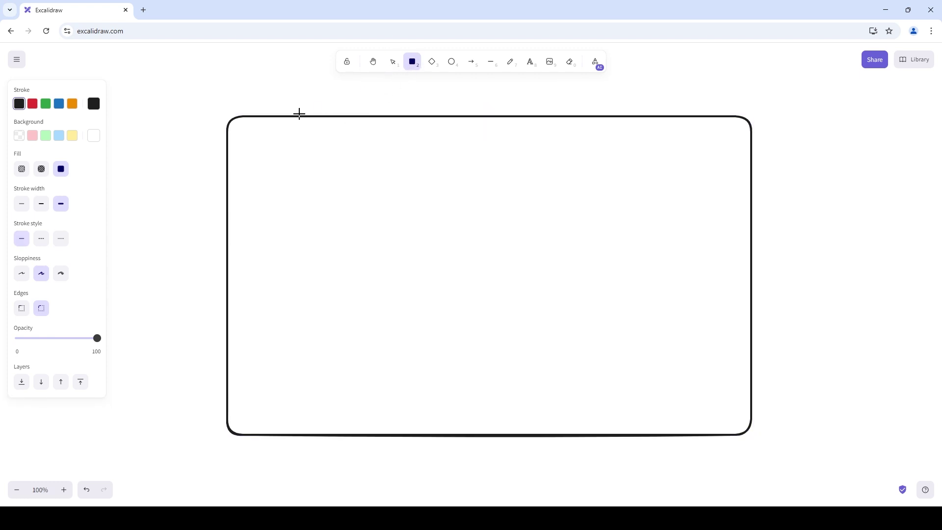
{"action": "left_click_drag", "start_coordinate": [240, 127], "coordinate": [739, 174]}
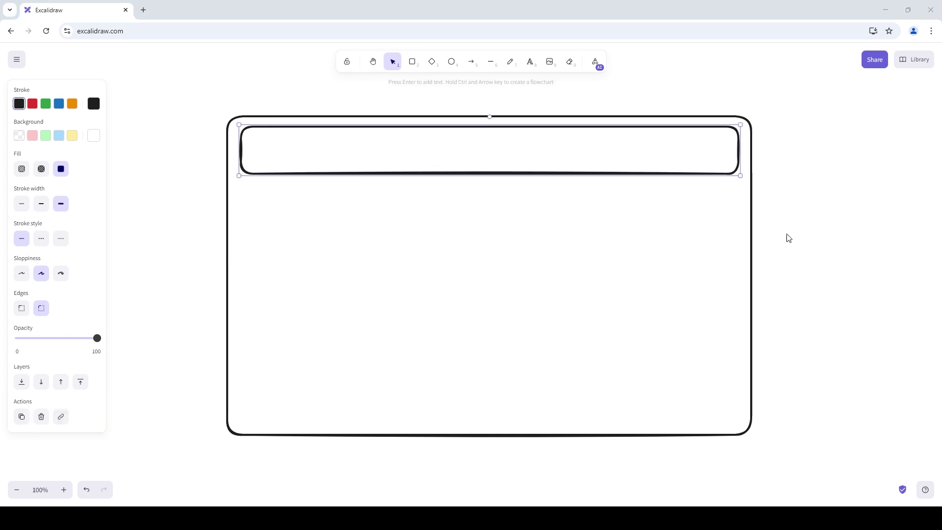
{"action": "mouse_move", "coordinate": [595, 146]}
{"action": "left_mouse_down"}
{"action": "mouse_move", "coordinate": [591, 153]}
{"action": "mouse_move", "coordinate": [595, 144]}
{"action": "left_mouse_up"}
{"action": "left_click_drag", "start_coordinate": [520, 175], "coordinate": [525, 158]}
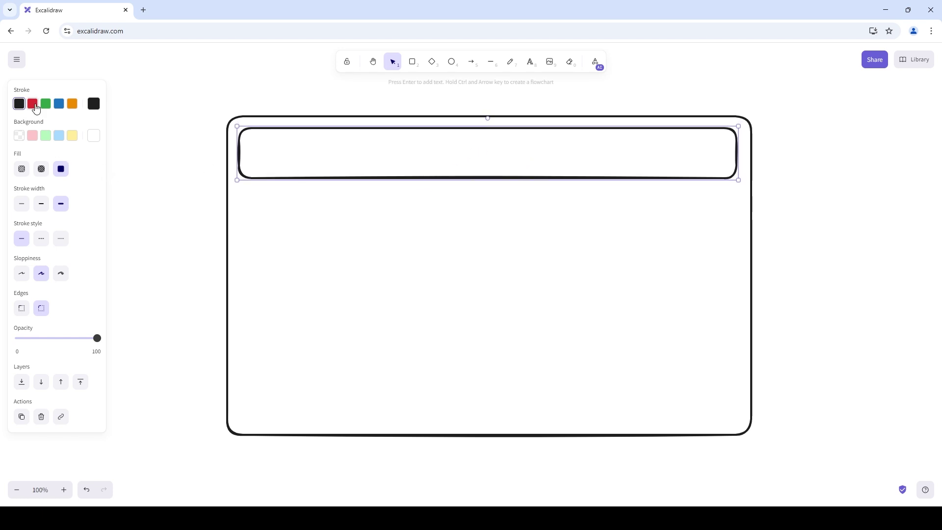
{"action": "left_click", "coordinate": [62, 106]}
{"action": "left_click", "coordinate": [58, 136]}
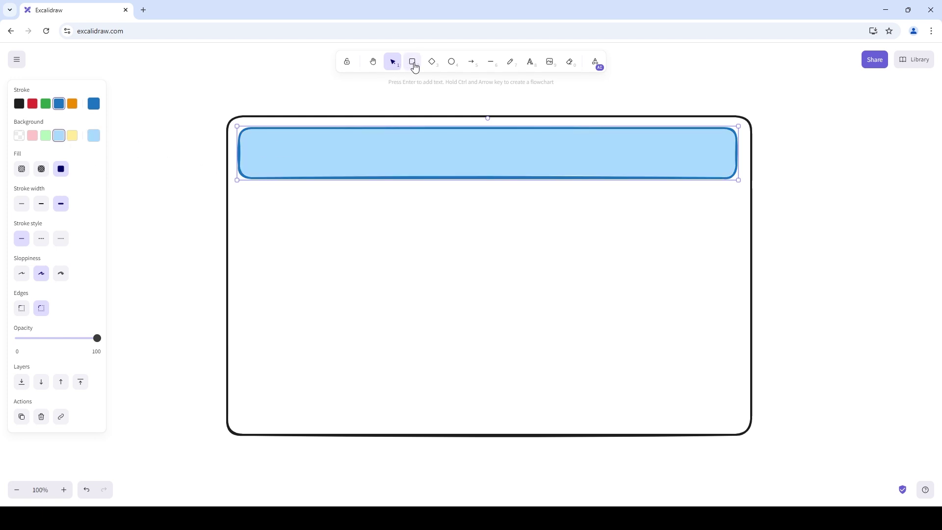
Step: Draw a large circle below the top bar, shift it left, and colour it pink with a dark pink outline
{"action": "left_click", "coordinate": [452, 63]}
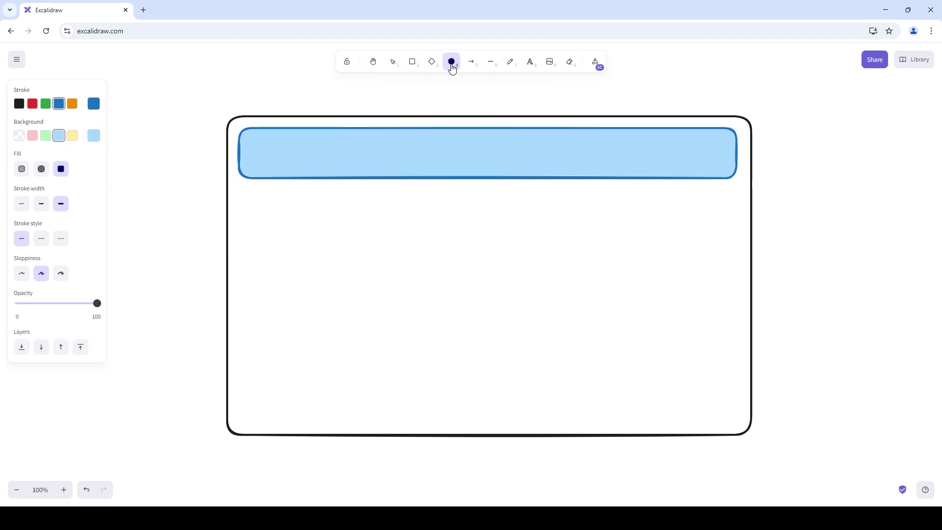
{"action": "left_click_drag", "start_coordinate": [405, 209], "coordinate": [602, 401]}
{"action": "left_click_drag", "start_coordinate": [519, 339], "coordinate": [500, 337]}
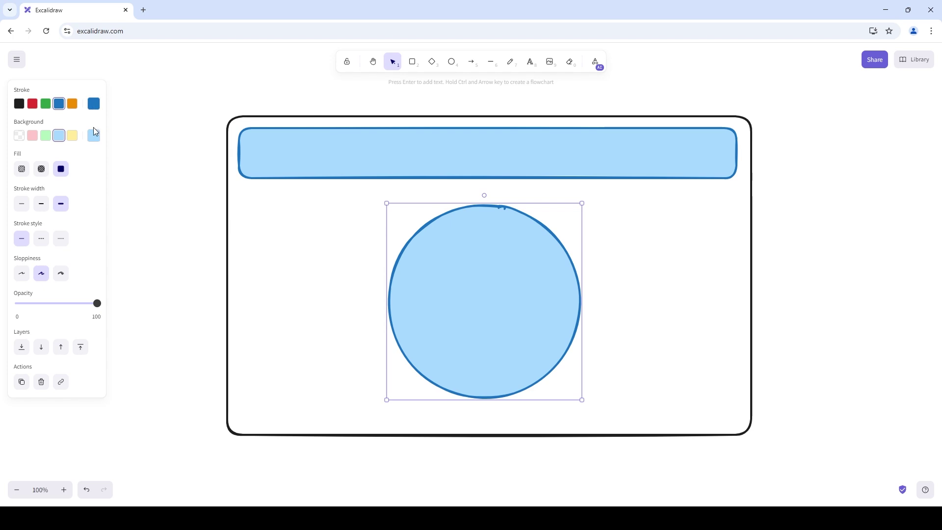
{"action": "left_click", "coordinate": [95, 132]}
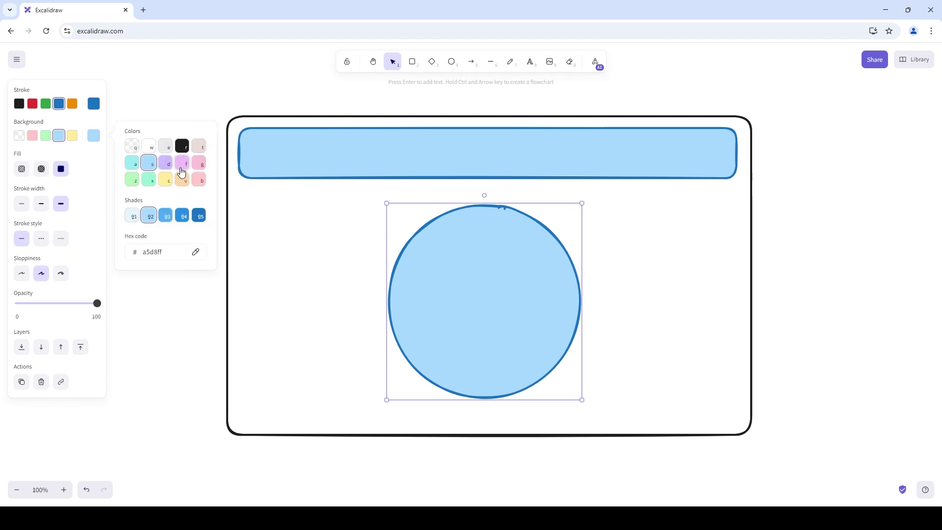
{"action": "left_click", "coordinate": [197, 169]}
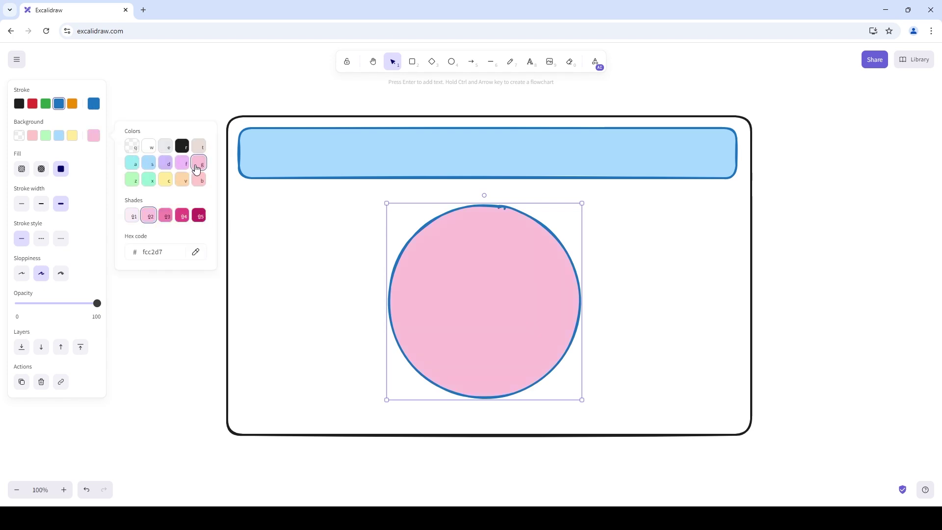
{"action": "left_click", "coordinate": [93, 104]}
{"action": "left_click", "coordinate": [199, 167]}
{"action": "left_click", "coordinate": [380, 355]}
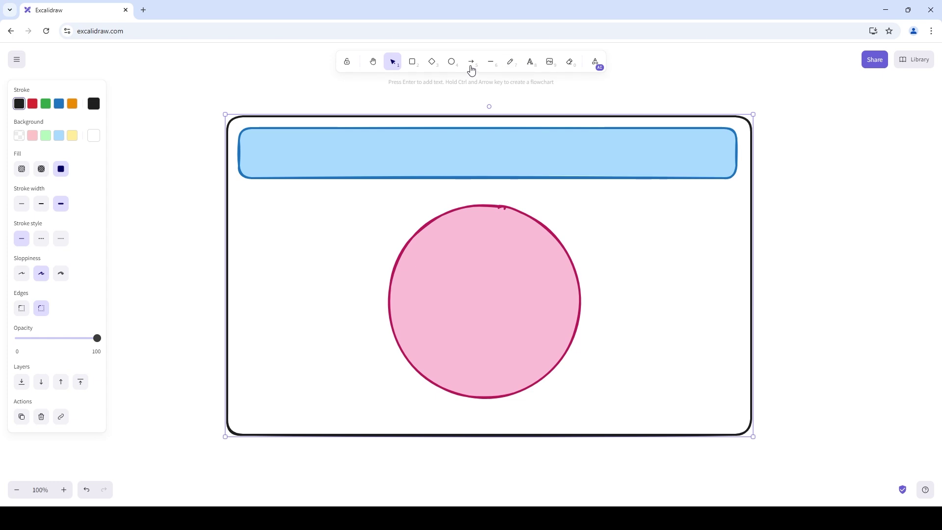
Step: Draw a smaller peach-filled circle to the left of the pink circle
{"action": "left_click", "coordinate": [452, 62]}
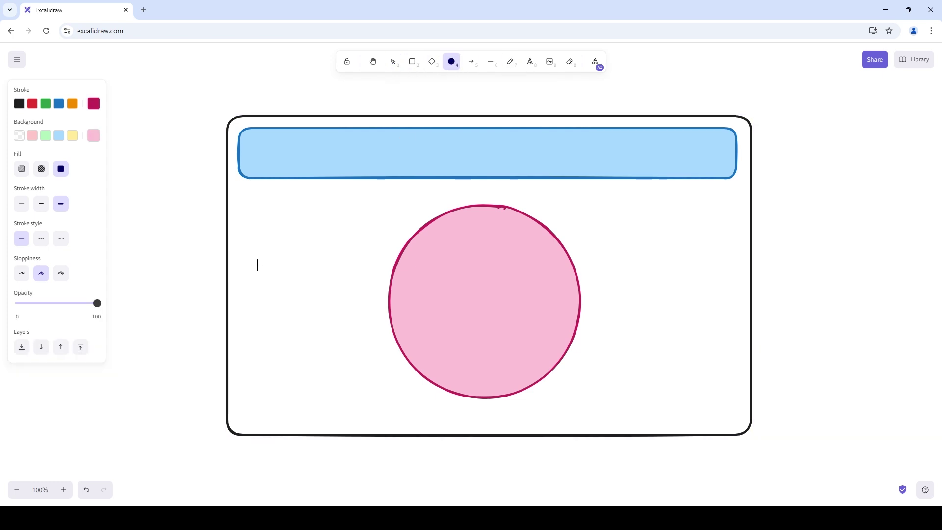
{"action": "left_click_drag", "start_coordinate": [256, 251], "coordinate": [358, 353]}
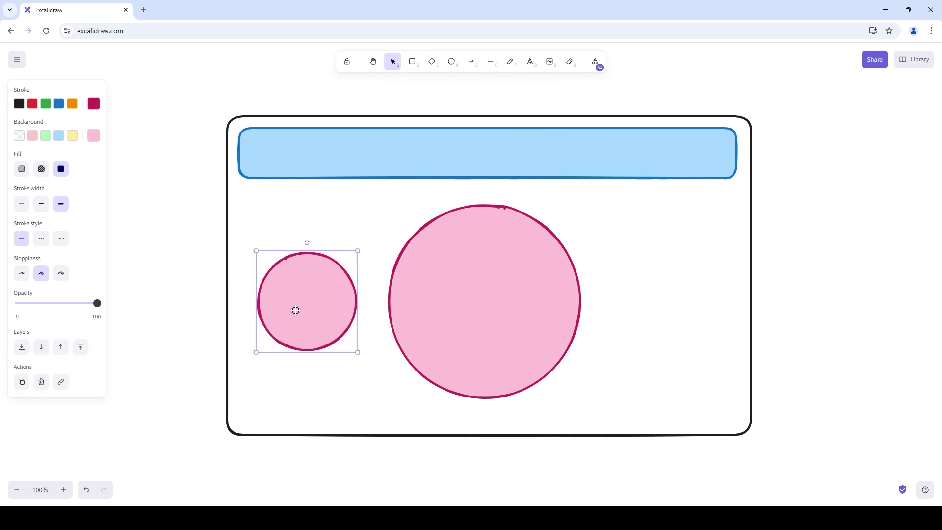
{"action": "left_click", "coordinate": [93, 136]}
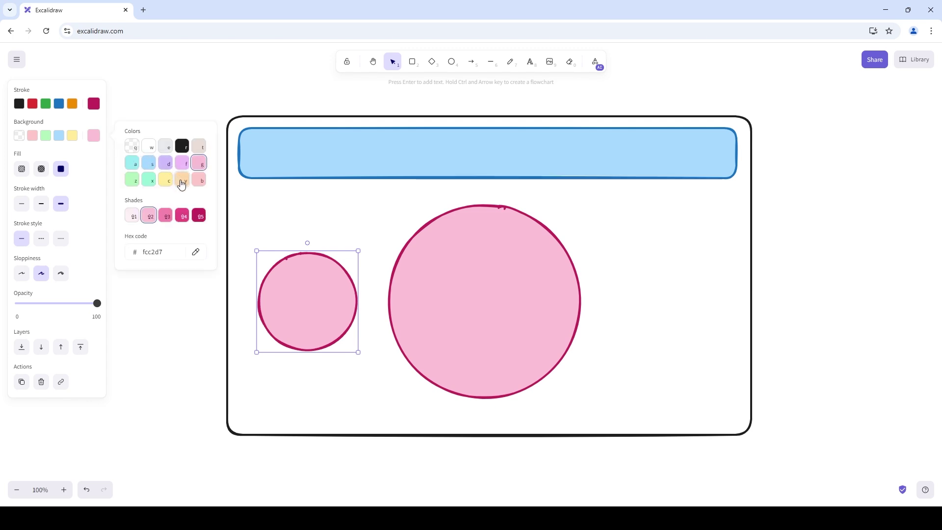
{"action": "left_click", "coordinate": [182, 180]}
Step: Draw a matching circle on the right with a violet outline and light violet fill
{"action": "key", "text": "o"}
{"action": "left_click_drag", "start_coordinate": [620, 264], "coordinate": [725, 368]}
{"action": "left_click_drag", "start_coordinate": [686, 330], "coordinate": [688, 318]}
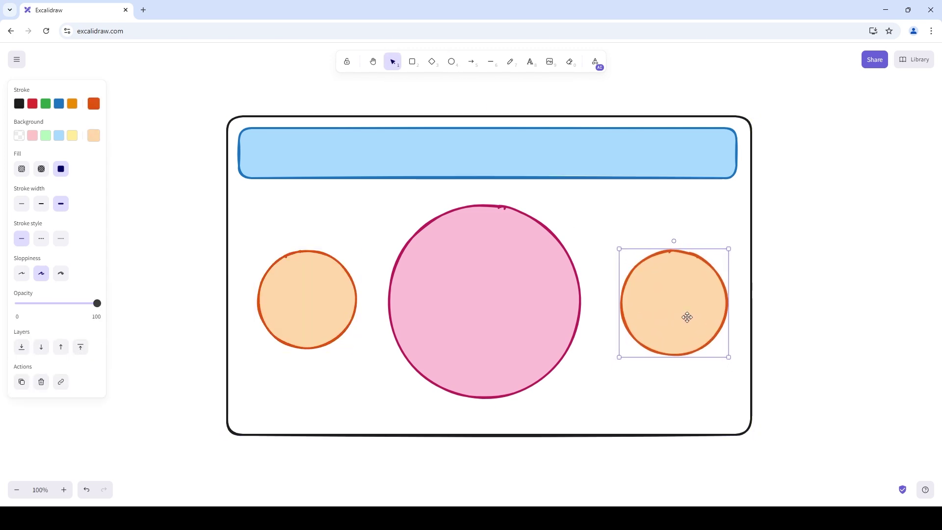
{"action": "left_click", "coordinate": [94, 104]}
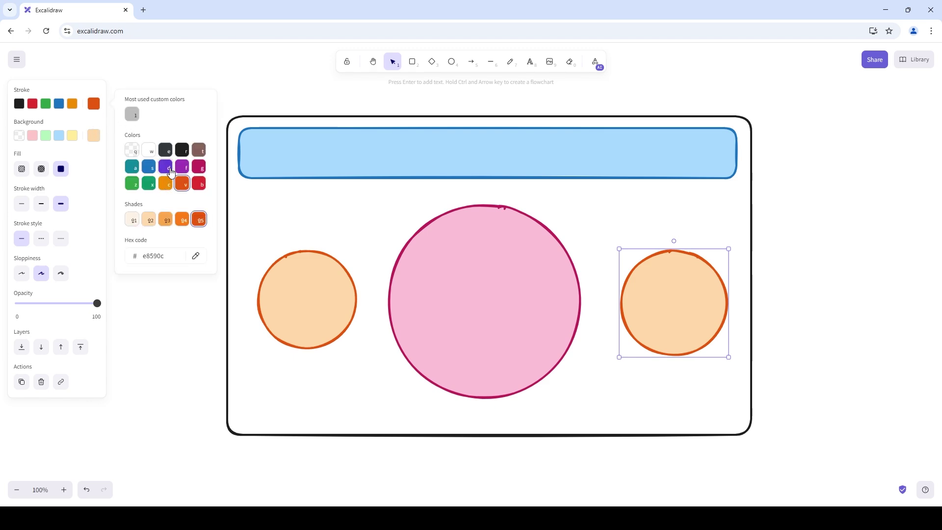
{"action": "left_click", "coordinate": [166, 167]}
{"action": "left_click", "coordinate": [93, 135]}
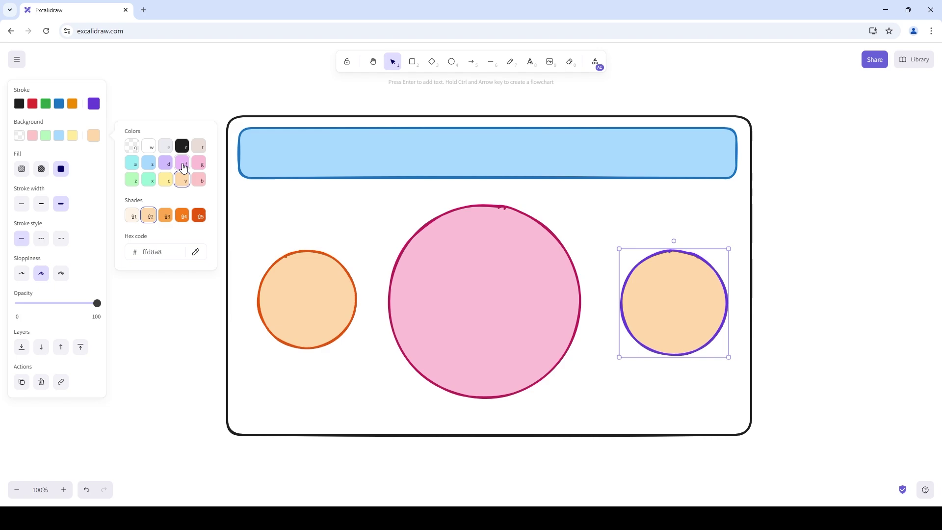
{"action": "left_click", "coordinate": [166, 162]}
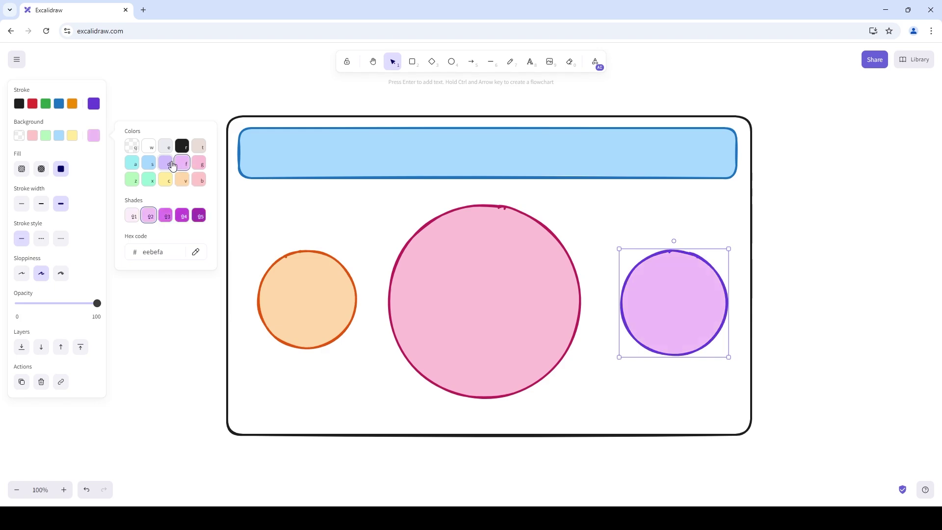
{"action": "left_click", "coordinate": [301, 305]}
{"action": "left_click", "coordinate": [298, 223]}
{"action": "left_click", "coordinate": [329, 119]}
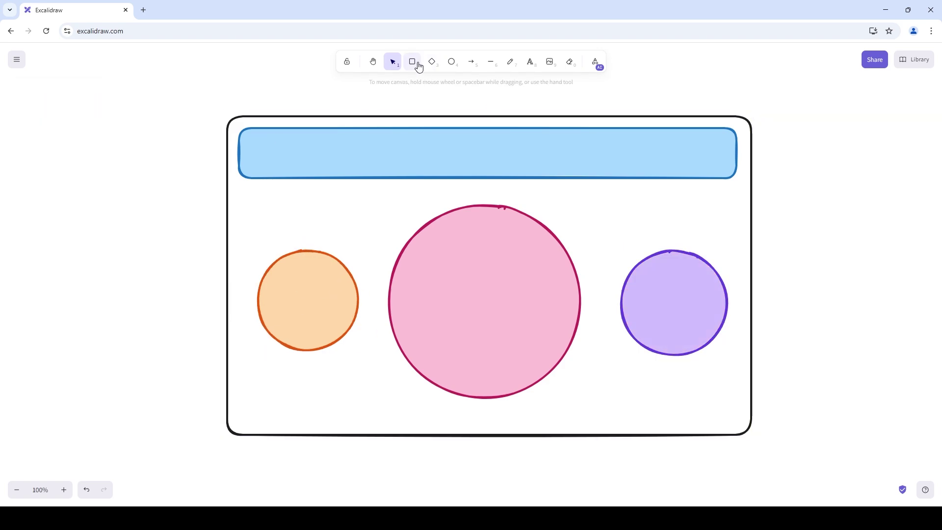
Step: Draw a freehand squiggle at the left end of the header bar
{"action": "left_click", "coordinate": [513, 70]}
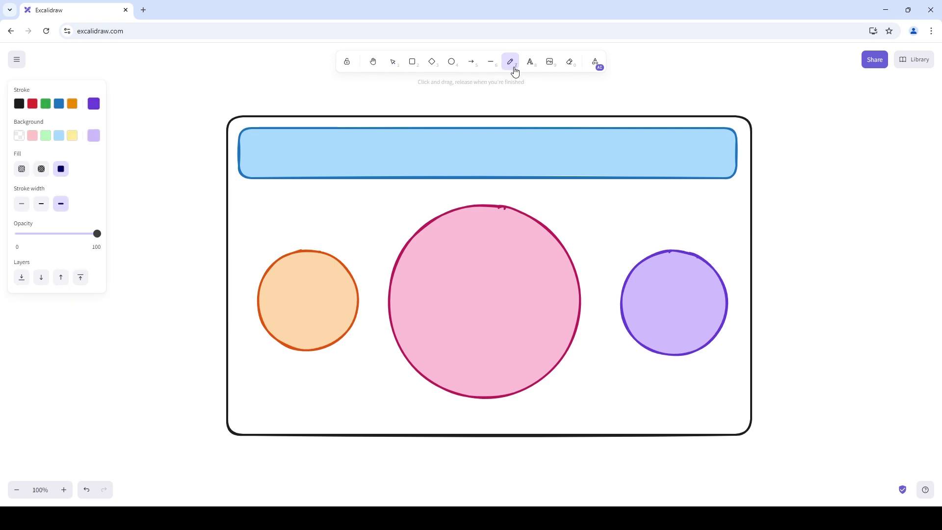
{"action": "mouse_move", "coordinate": [256, 146]}
{"action": "left_mouse_down"}
{"action": "mouse_move", "coordinate": [284, 146]}
{"action": "mouse_move", "coordinate": [302, 165]}
{"action": "left_mouse_up"}
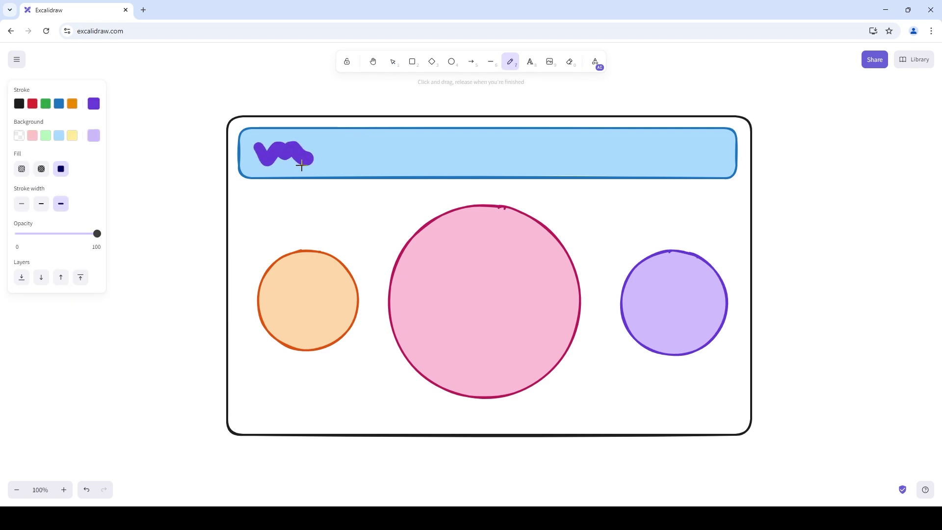
{"action": "left_click", "coordinate": [41, 207]}
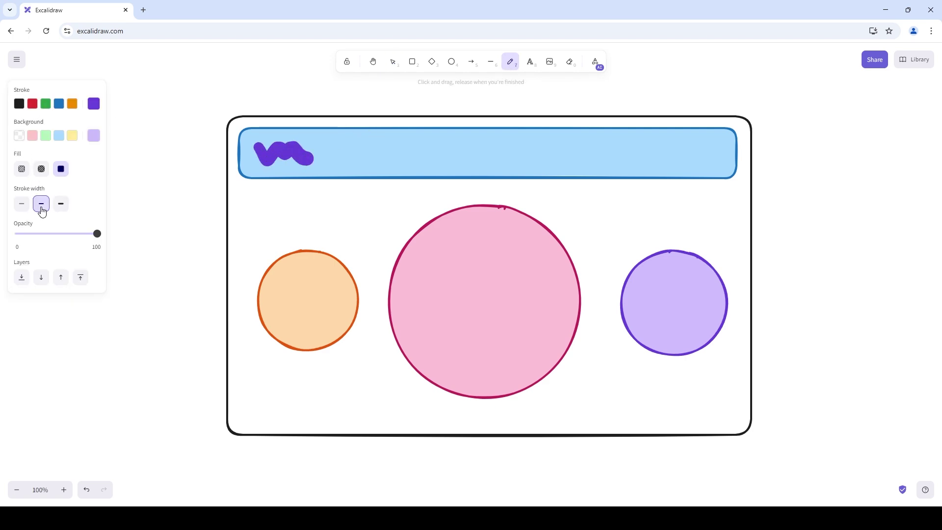
Step: Make the header squiggle blue with a thin stroke
{"action": "key", "text": "v"}
{"action": "left_click", "coordinate": [262, 161]}
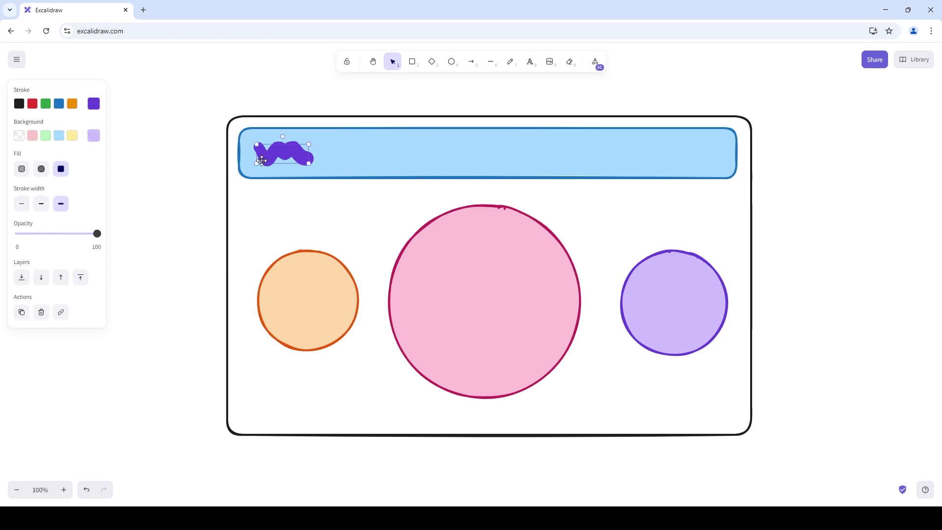
{"action": "left_click", "coordinate": [41, 206]}
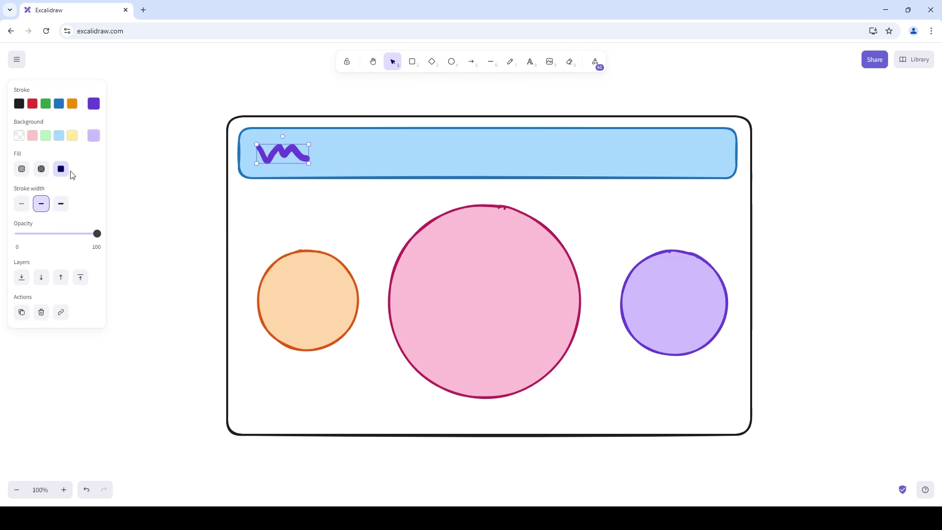
{"action": "left_click", "coordinate": [94, 104]}
{"action": "left_click", "coordinate": [149, 168]}
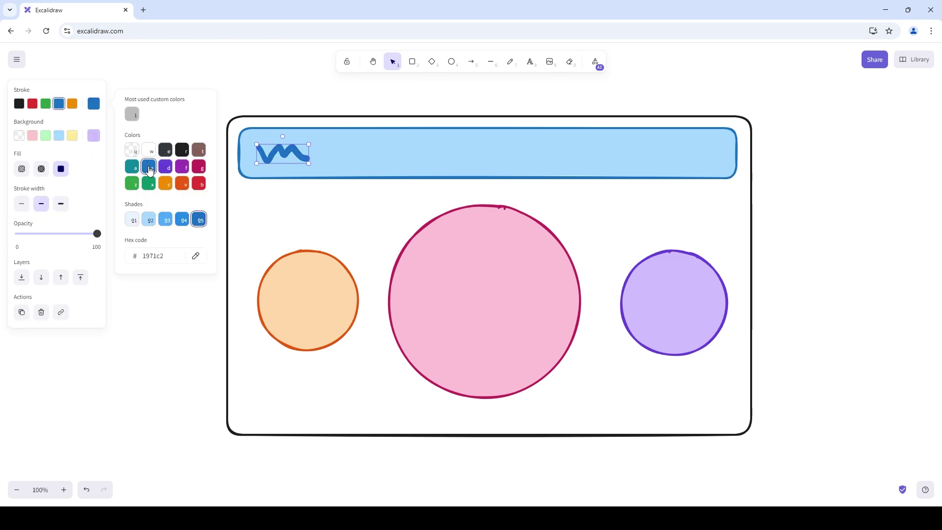
{"action": "left_click", "coordinate": [27, 206]}
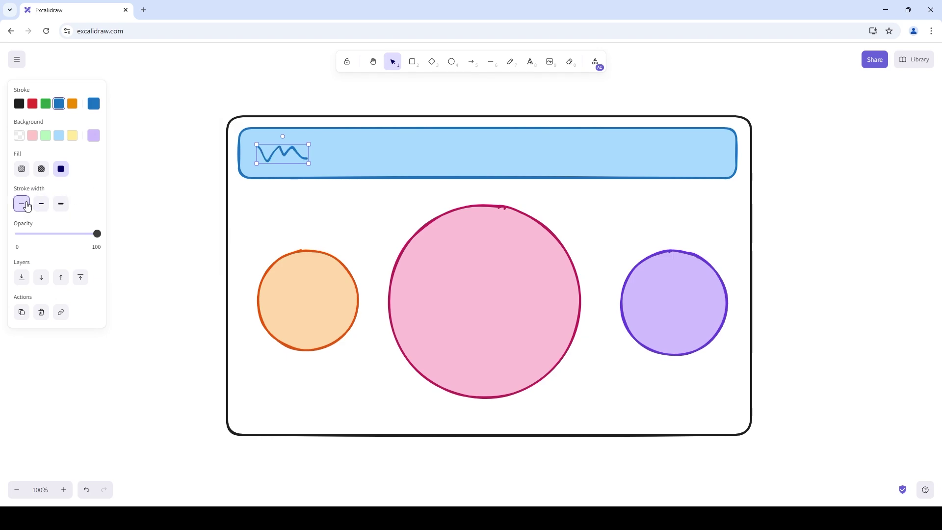
{"action": "left_click", "coordinate": [212, 131]}
Step: Draw a short freehand stroke at the header's right end, then undo it
{"action": "left_click", "coordinate": [491, 61]}
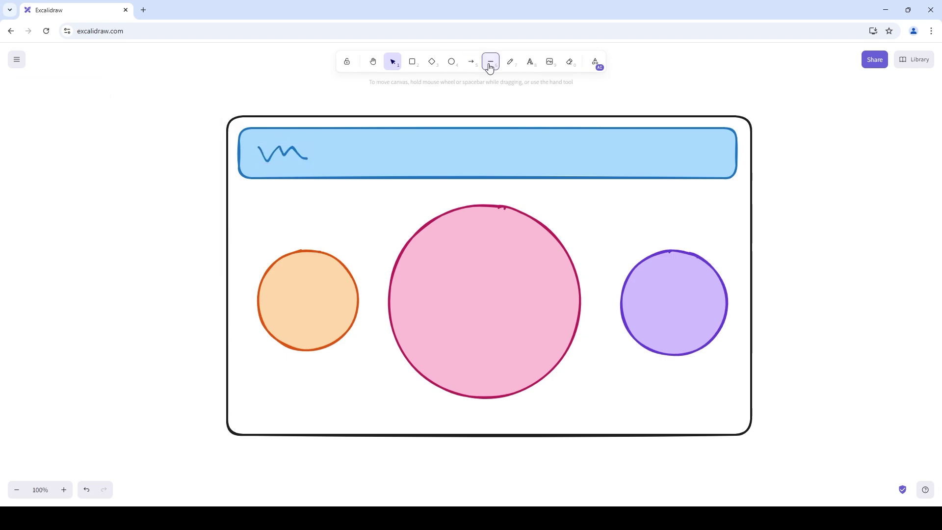
{"action": "key", "text": "p"}
{"action": "left_click_drag", "start_coordinate": [697, 144], "coordinate": [716, 144]}
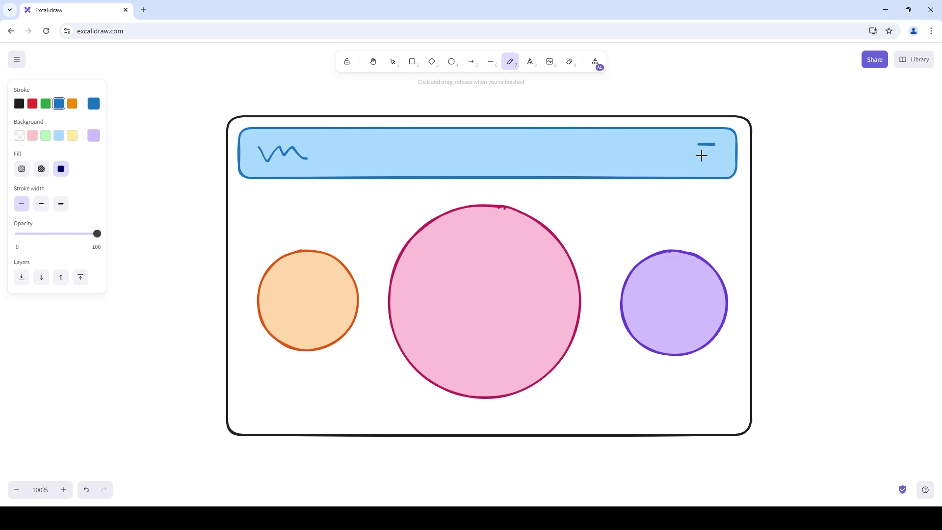
{"action": "key", "text": "ctrl+z"}
{"action": "key", "text": "ctrl+z"}
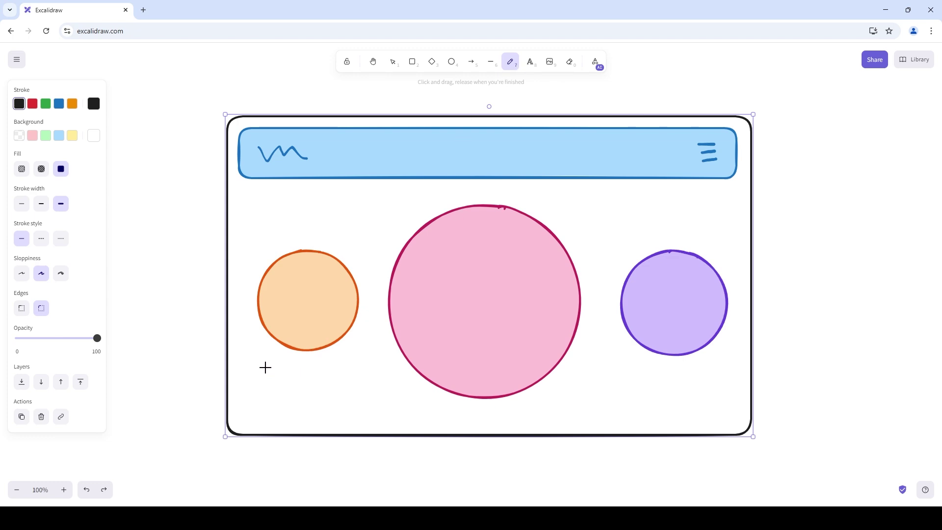
Step: Draw zigzag captions with underlines beneath the orange and purple circles
{"action": "left_click_drag", "start_coordinate": [265, 367], "coordinate": [364, 367]}
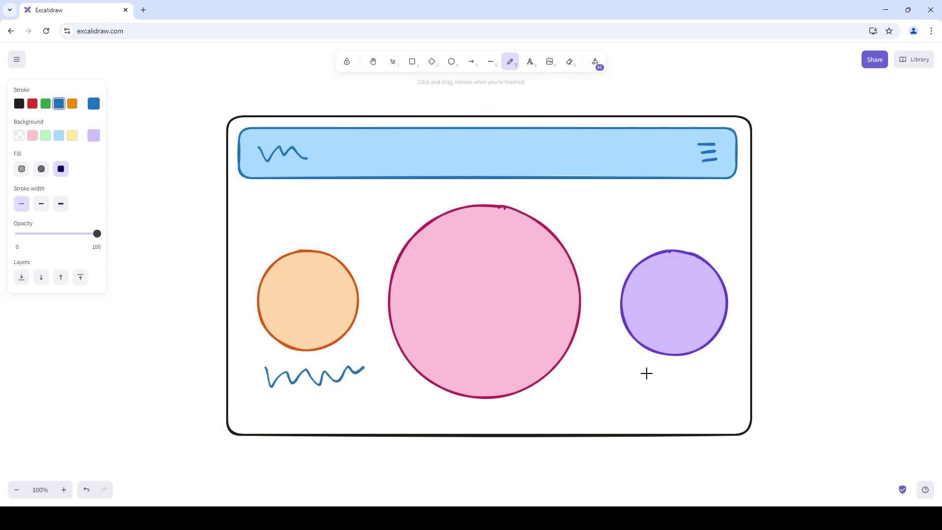
{"action": "mouse_move", "coordinate": [642, 377]}
{"action": "left_mouse_down"}
{"action": "mouse_move", "coordinate": [693, 385]}
{"action": "mouse_move", "coordinate": [726, 371]}
{"action": "left_mouse_up"}
{"action": "left_click_drag", "start_coordinate": [259, 404], "coordinate": [368, 401]}
{"action": "left_click_drag", "start_coordinate": [629, 397], "coordinate": [768, 398]}
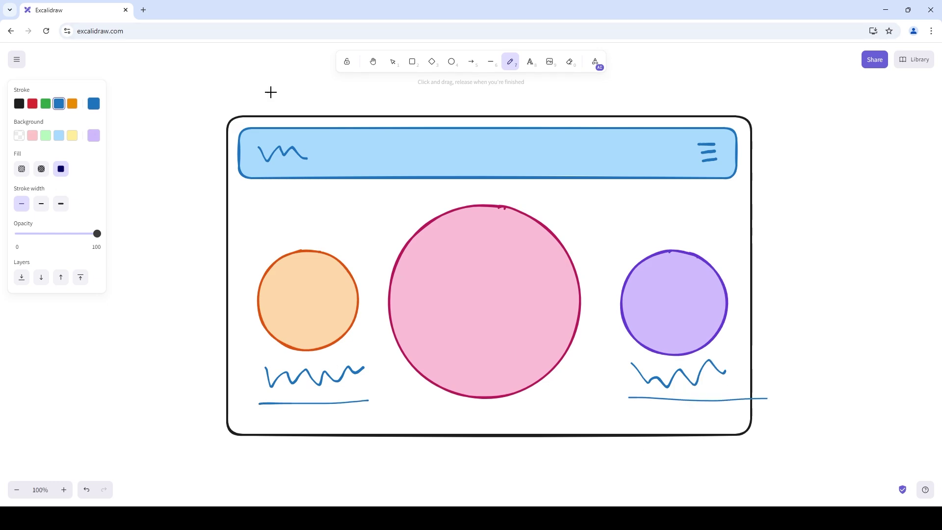
Step: Colour the left zigzag dark orange, its underline orange, and the right zigzag purple
{"action": "left_click", "coordinate": [396, 69]}
{"action": "left_click", "coordinate": [342, 375]}
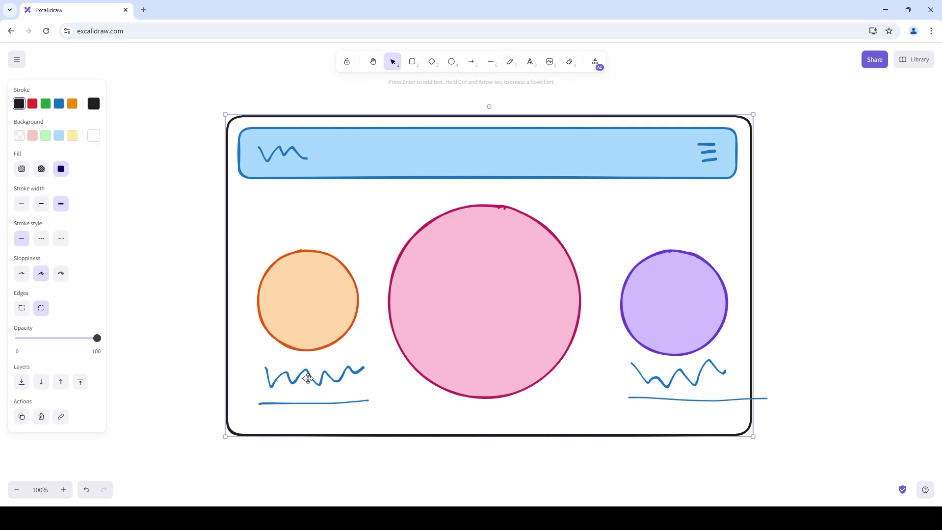
{"action": "left_click", "coordinate": [290, 378]}
{"action": "left_click", "coordinate": [94, 103]}
{"action": "left_click", "coordinate": [196, 184]}
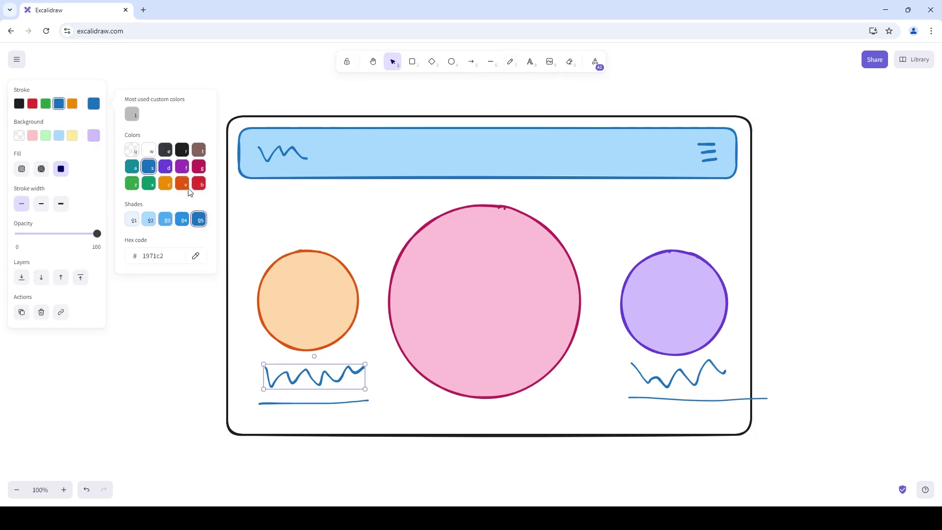
{"action": "left_click", "coordinate": [314, 403]}
{"action": "left_click", "coordinate": [72, 103]}
{"action": "left_click", "coordinate": [677, 375]}
{"action": "left_click", "coordinate": [94, 103]}
{"action": "left_click", "coordinate": [166, 167]}
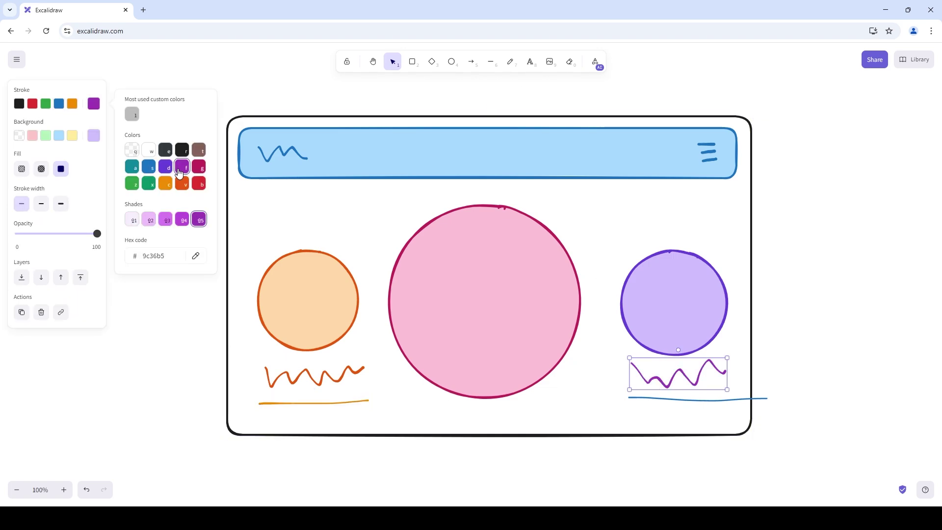
{"action": "left_click", "coordinate": [639, 397]}
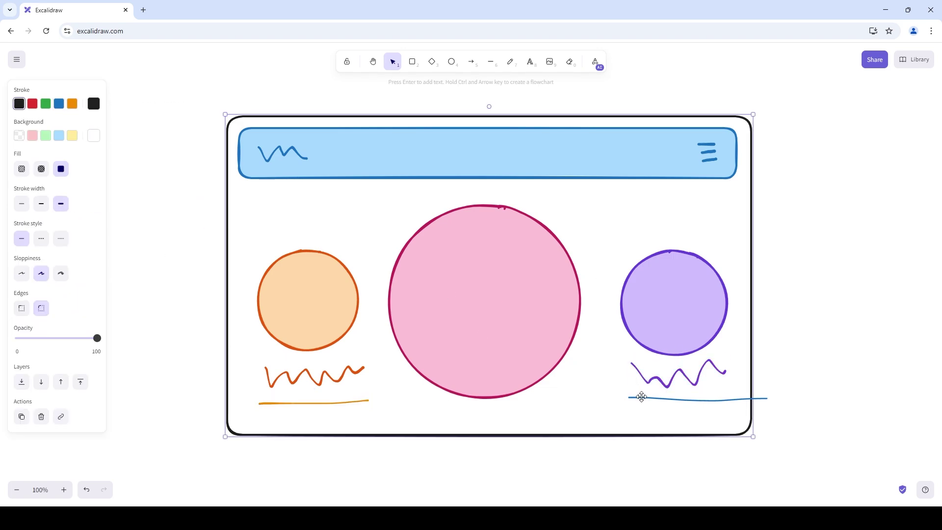
Step: Set the right-hand underline's stroke colour to violet
{"action": "left_click", "coordinate": [94, 104]}
{"action": "left_click", "coordinate": [165, 167]}
Step: Draw a wavy title line across the header centre, redoing the first attempt
{"action": "left_click", "coordinate": [512, 63]}
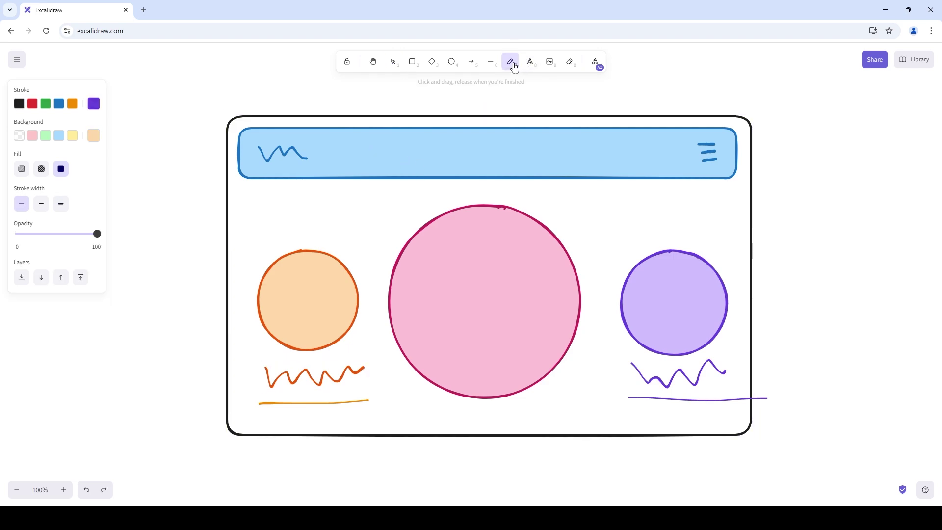
{"action": "mouse_move", "coordinate": [386, 159]}
{"action": "left_mouse_down"}
{"action": "mouse_move", "coordinate": [446, 158]}
{"action": "mouse_move", "coordinate": [564, 181]}
{"action": "mouse_move", "coordinate": [623, 143]}
{"action": "left_mouse_up"}
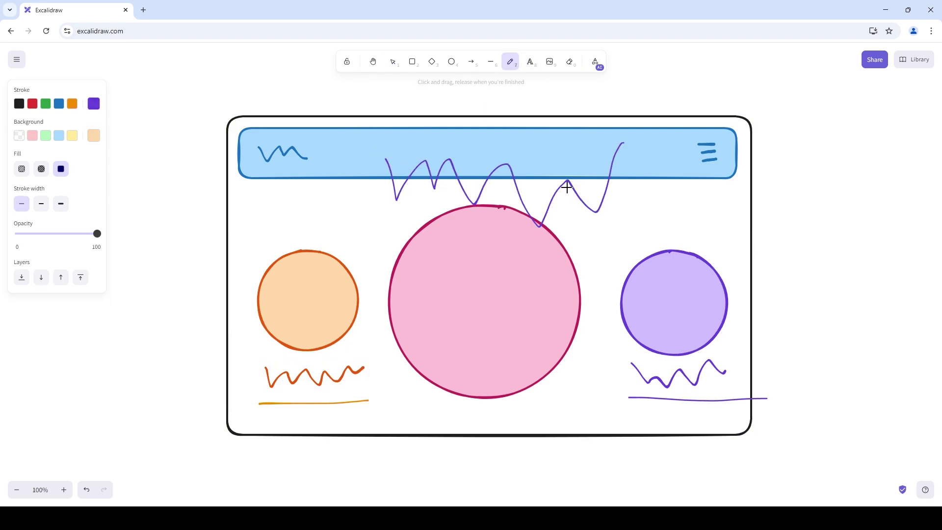
{"action": "key", "text": "ctrl+z"}
{"action": "mouse_move", "coordinate": [386, 160]}
{"action": "left_mouse_down"}
{"action": "mouse_move", "coordinate": [430, 150]}
{"action": "mouse_move", "coordinate": [525, 180]}
{"action": "mouse_move", "coordinate": [592, 185]}
{"action": "left_mouse_up"}
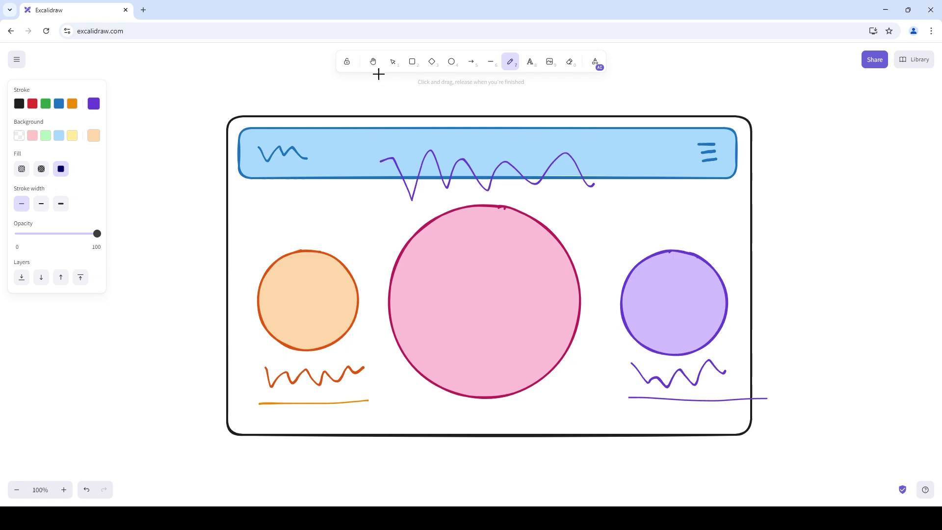
Step: Make the wavy title squiggle crimson and nudge it into place
{"action": "left_click", "coordinate": [393, 63]}
{"action": "left_click", "coordinate": [436, 174]}
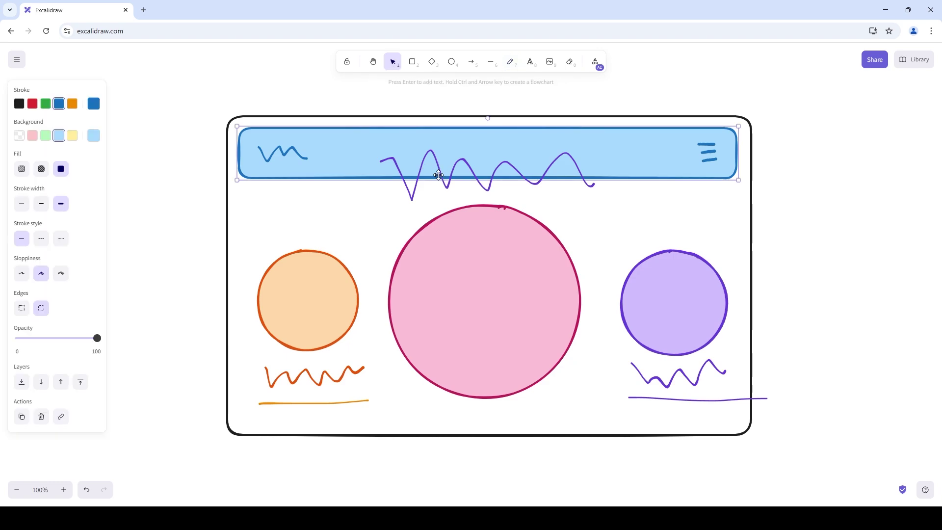
{"action": "left_click", "coordinate": [412, 195]}
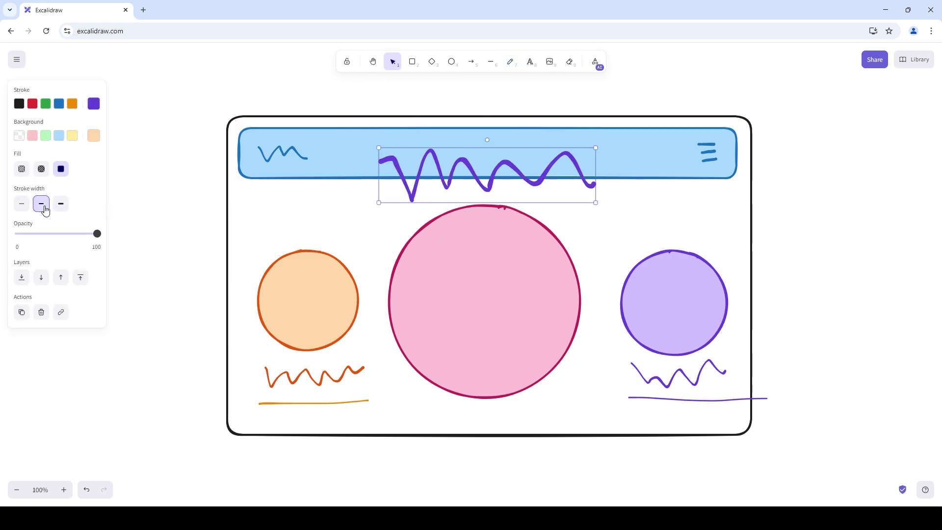
{"action": "left_click", "coordinate": [94, 104]}
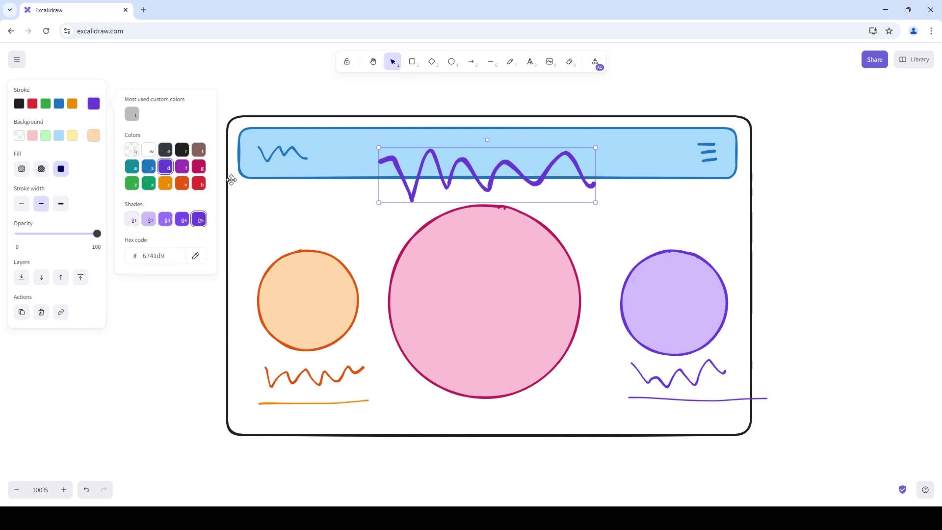
{"action": "left_click", "coordinate": [199, 167]}
{"action": "mouse_move", "coordinate": [454, 184]}
{"action": "left_mouse_down"}
{"action": "mouse_move", "coordinate": [467, 336]}
{"action": "mouse_move", "coordinate": [457, 423]}
{"action": "mouse_move", "coordinate": [432, 194]}
{"action": "mouse_move", "coordinate": [446, 173]}
{"action": "mouse_move", "coordinate": [455, 201]}
{"action": "mouse_move", "coordinate": [452, 179]}
{"action": "left_mouse_up"}
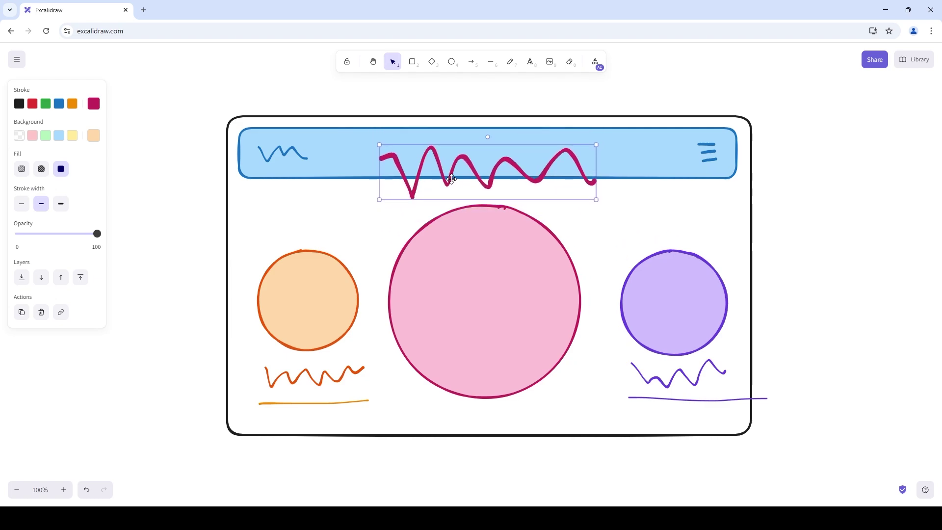
{"action": "left_click", "coordinate": [353, 175]}
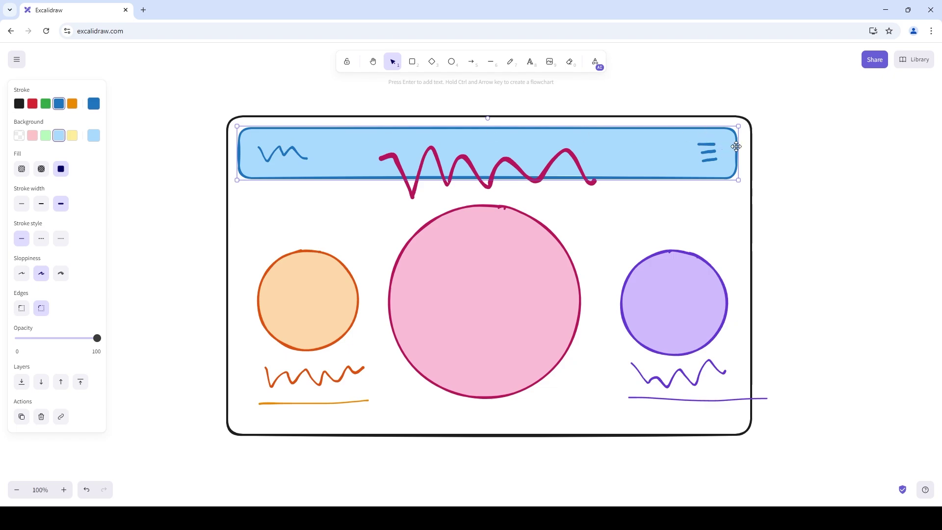
Step: Shrink the header bar into a small left box and place a narrowed copy top-right
{"action": "mouse_move", "coordinate": [738, 148]}
{"action": "left_mouse_down"}
{"action": "mouse_move", "coordinate": [323, 150]}
{"action": "mouse_move", "coordinate": [553, 169]}
{"action": "mouse_move", "coordinate": [729, 164]}
{"action": "left_mouse_up"}
{"action": "left_click", "coordinate": [22, 416]}
{"action": "left_click_drag", "start_coordinate": [650, 145], "coordinate": [678, 145]}
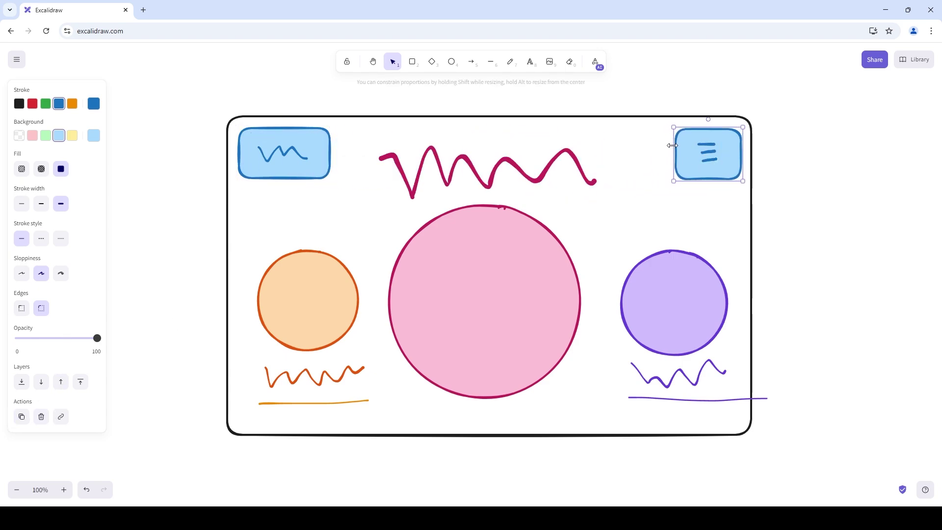
Step: Draw a magenta freehand underline beneath the large pink circle
{"action": "left_click", "coordinate": [484, 181]}
{"action": "double_click", "coordinate": [484, 181]}
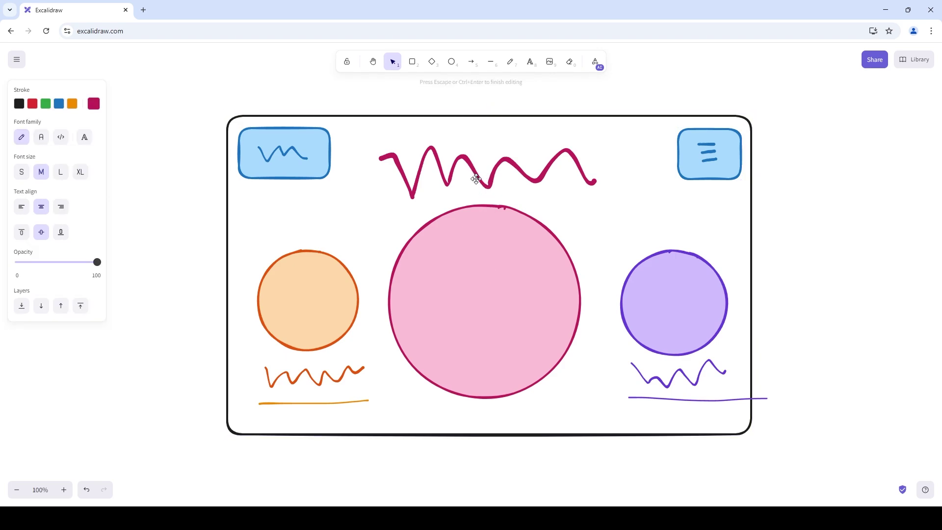
{"action": "left_click", "coordinate": [477, 178]}
{"action": "left_click", "coordinate": [510, 61]}
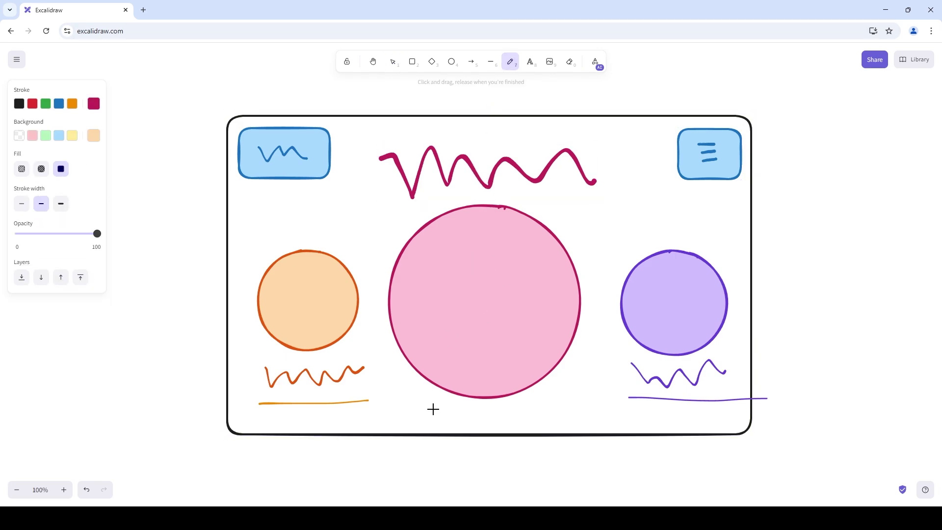
{"action": "left_click_drag", "start_coordinate": [408, 411], "coordinate": [590, 406]}
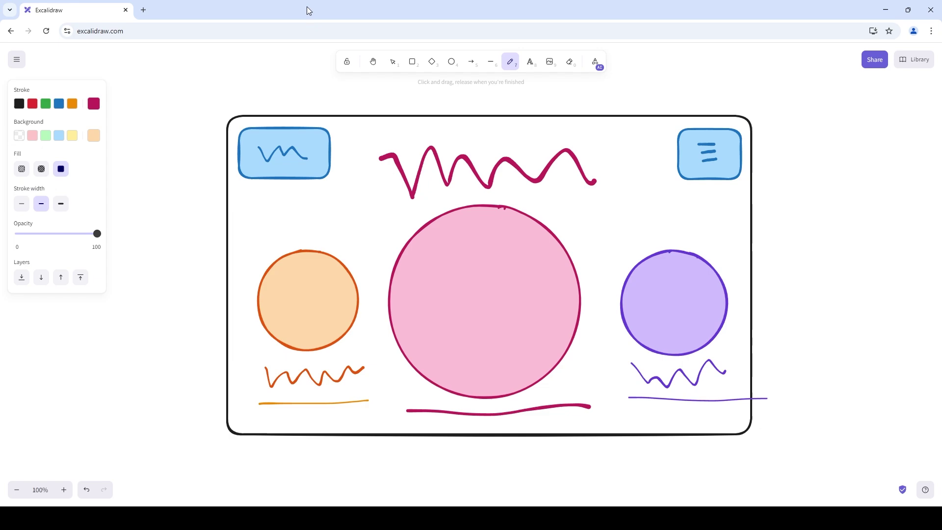
{"action": "left_click", "coordinate": [391, 63]}
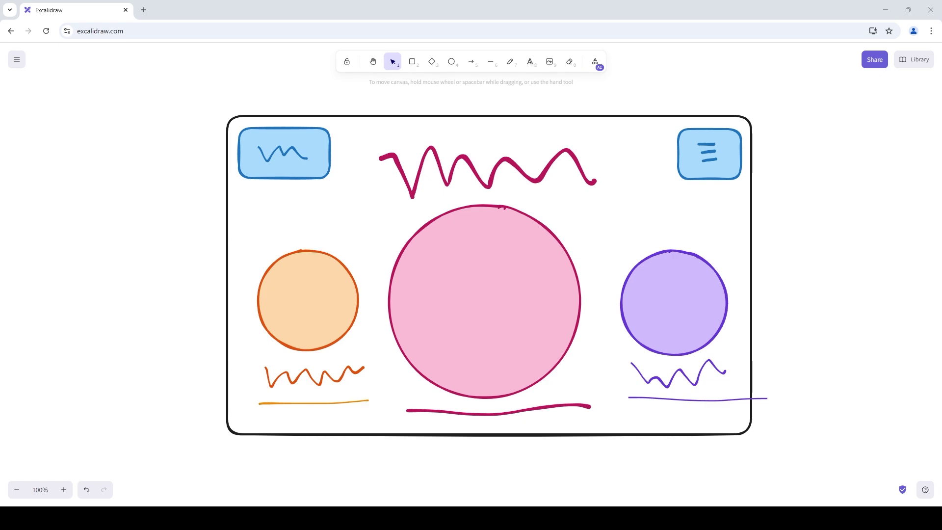
Step: Shorten the right circle's purple underline, group all wireframe shapes with Ctrl+G, and open Share
{"action": "left_click", "coordinate": [763, 399]}
{"action": "left_click_drag", "start_coordinate": [775, 401], "coordinate": [734, 401]}
{"action": "left_click_drag", "start_coordinate": [780, 456], "coordinate": [212, 107]}
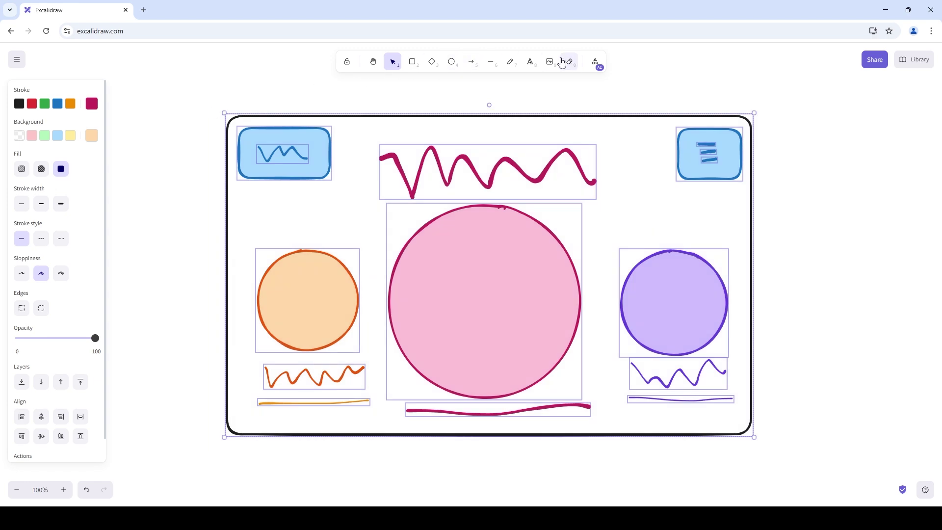
{"action": "key", "text": "ctrl+g"}
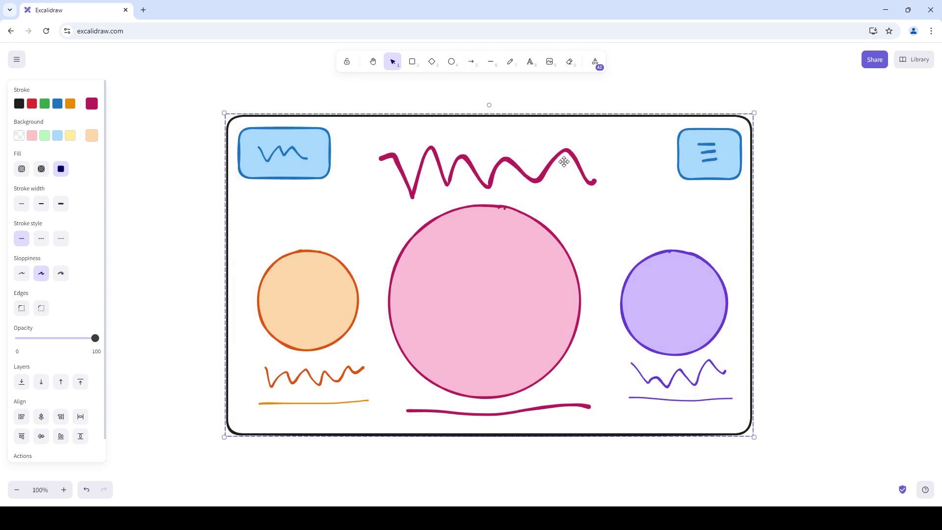
{"action": "left_click", "coordinate": [873, 63]}
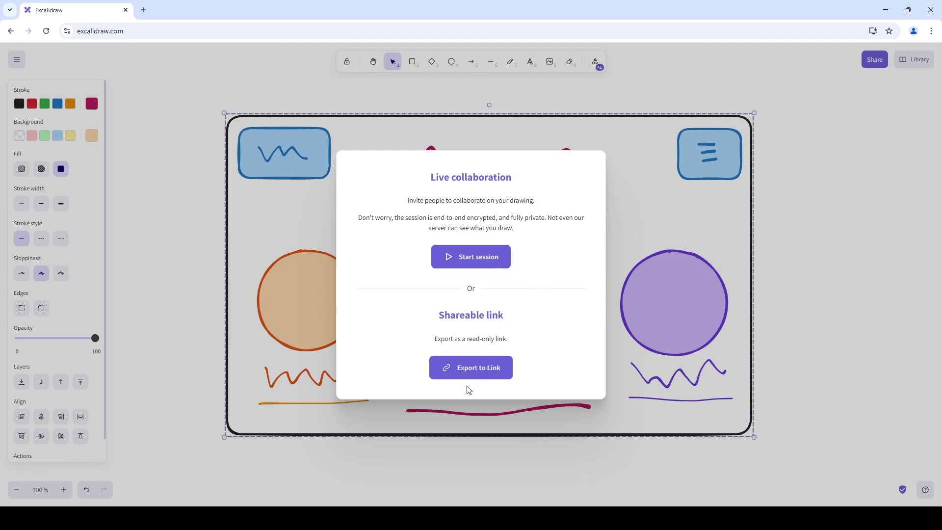
Step: Export and copy a read-only shareable link, then close the sharing dialog without a live session
{"action": "left_click", "coordinate": [481, 376]}
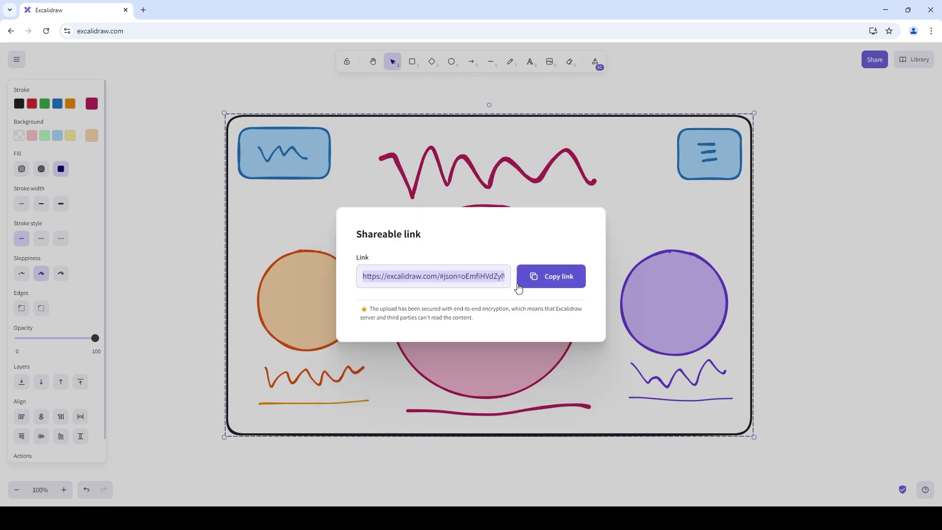
{"action": "left_click", "coordinate": [564, 284]}
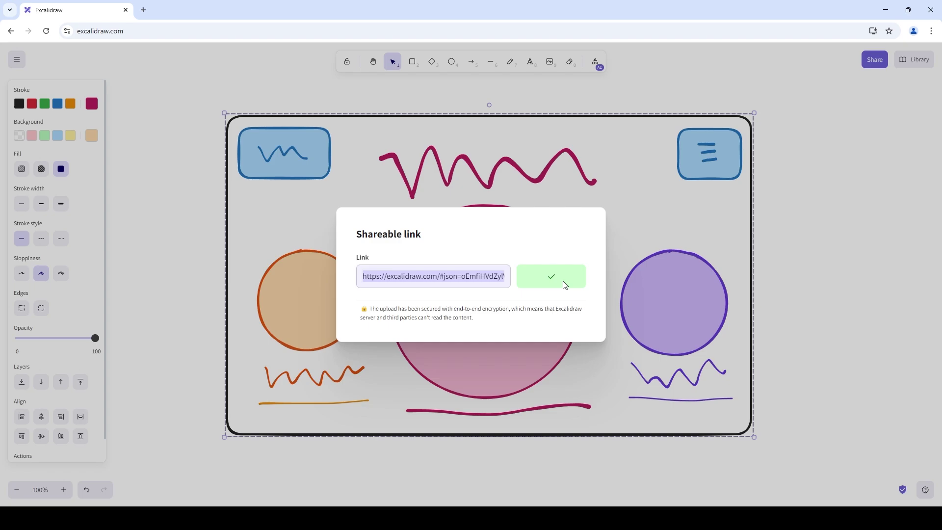
{"action": "left_click", "coordinate": [853, 185]}
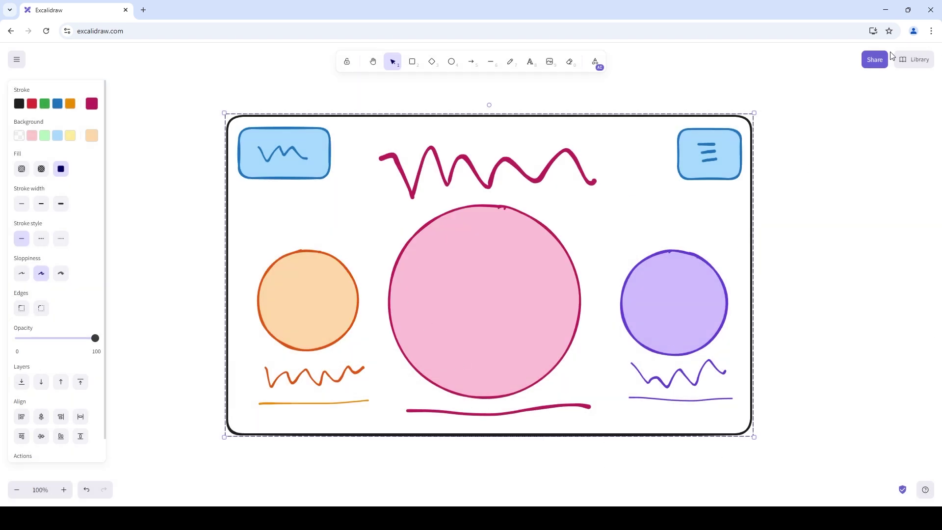
{"action": "left_click", "coordinate": [875, 62]}
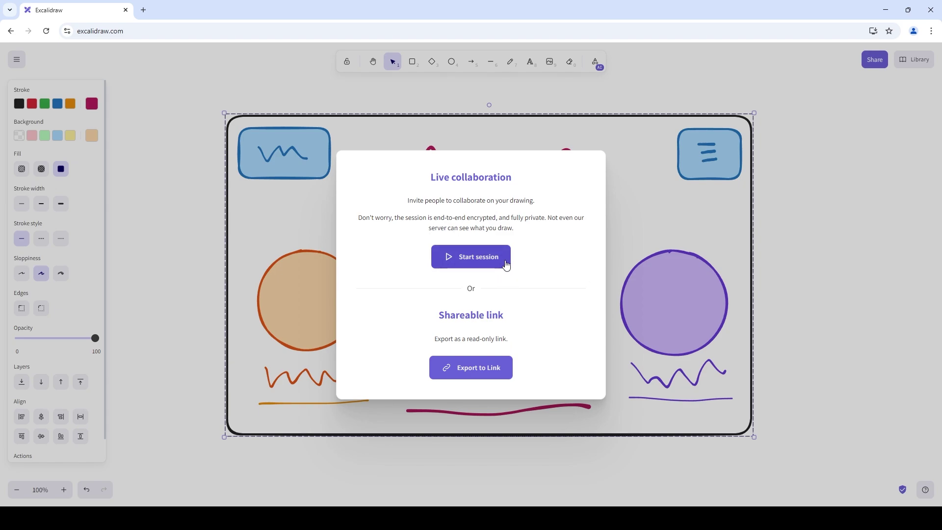
{"action": "left_click", "coordinate": [794, 286]}
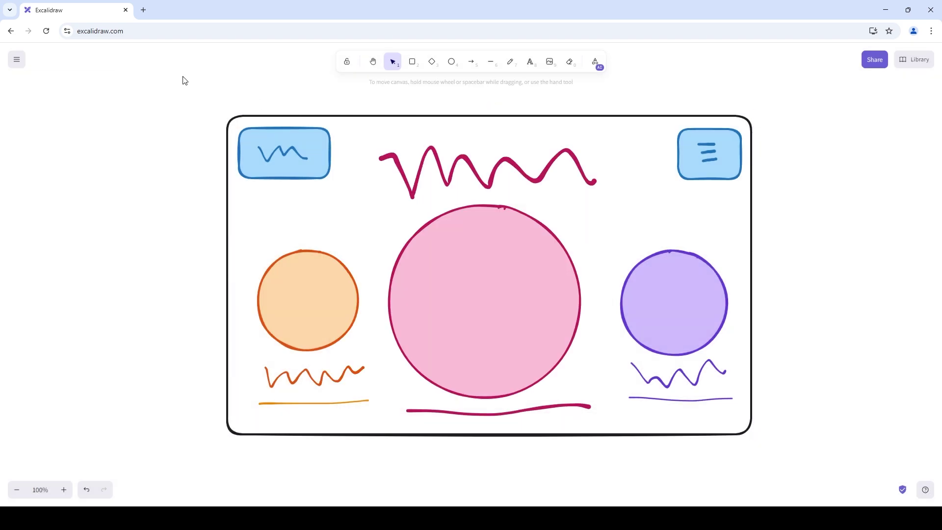
Step: Look at the Save to... options, dismiss them with Escape, and reopen the main menu
{"action": "left_click", "coordinate": [16, 59]}
{"action": "left_click", "coordinate": [261, 157]}
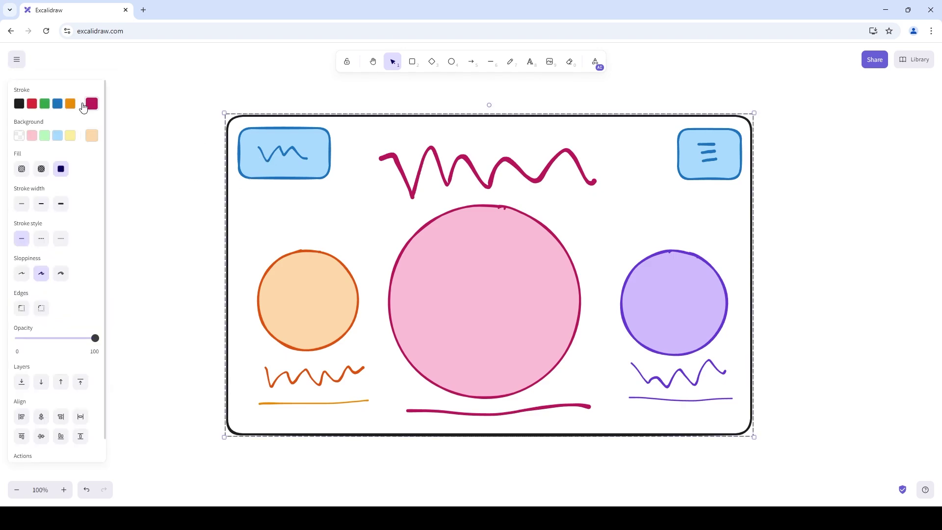
{"action": "left_click", "coordinate": [17, 60]}
{"action": "left_click", "coordinate": [44, 100]}
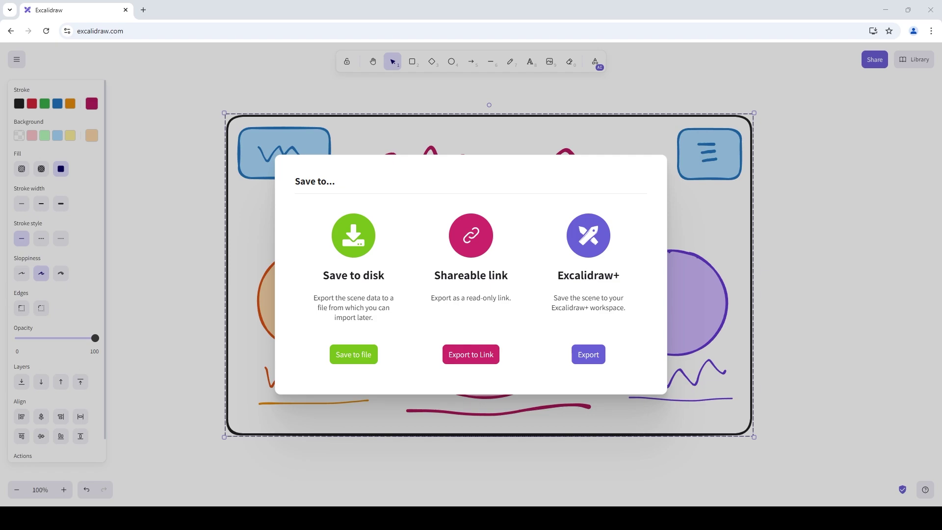
{"action": "key", "text": "Escape"}
{"action": "left_click", "coordinate": [22, 64]}
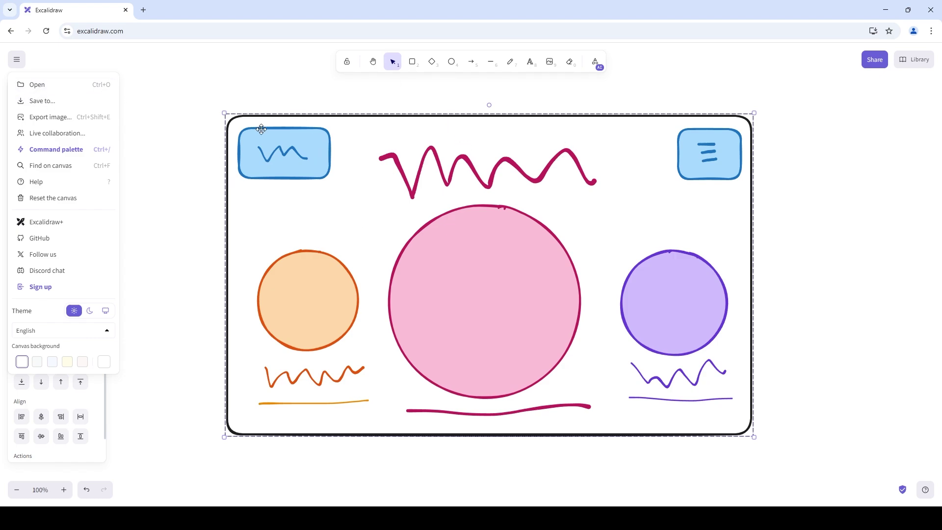
Step: From Export image, download the grouped wireframe as both PNG and SVG files
{"action": "left_click", "coordinate": [92, 120]}
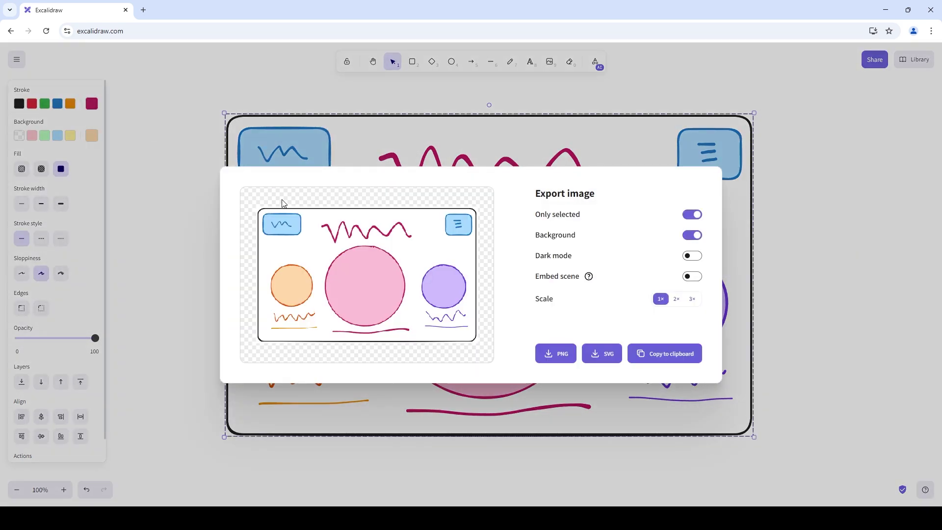
{"action": "left_click", "coordinate": [556, 354]}
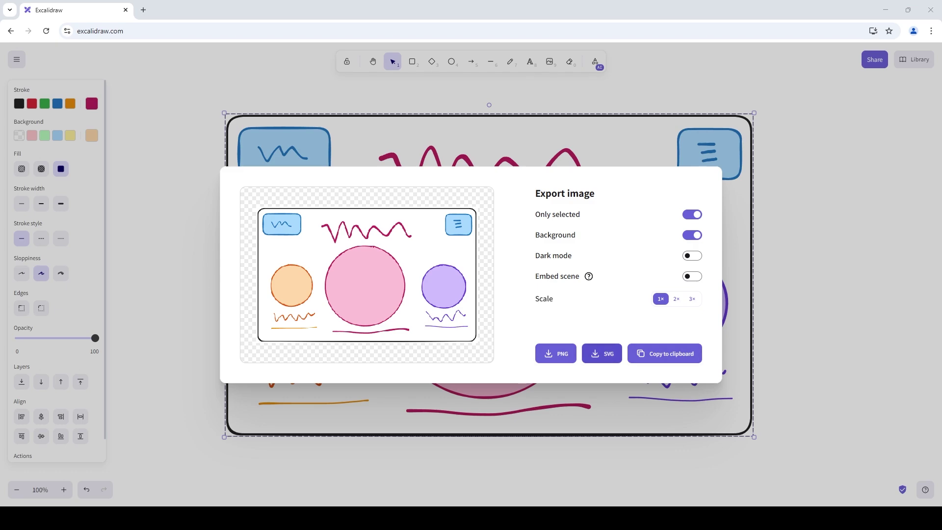
{"action": "left_click", "coordinate": [602, 354]}
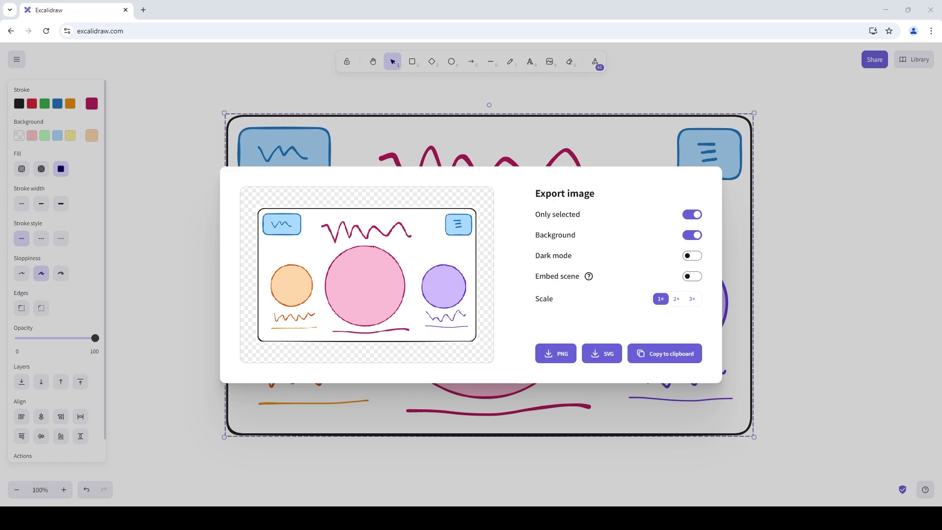
Step: Copy a light-mode export with embedded scene data at 3× scale to the clipboard
{"action": "left_click", "coordinate": [697, 265]}
{"action": "left_click", "coordinate": [697, 265]}
{"action": "left_click", "coordinate": [697, 265]}
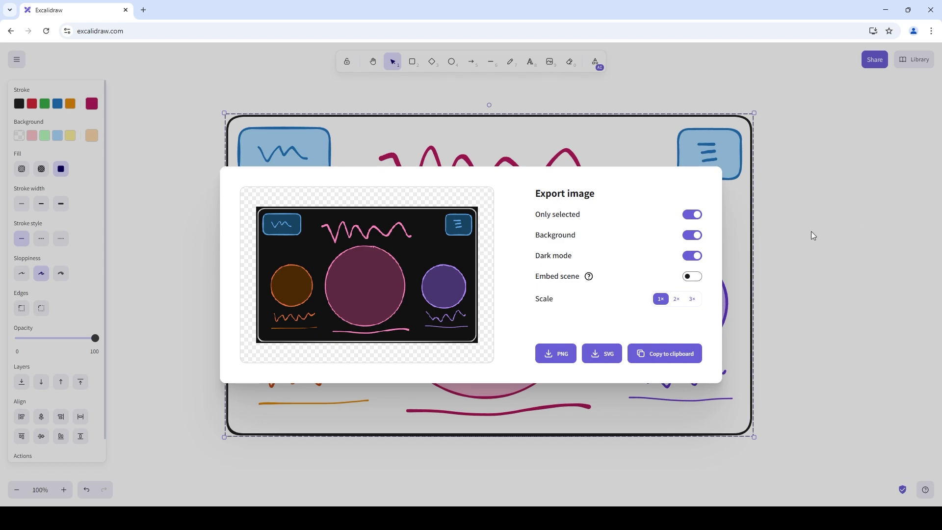
{"action": "left_click", "coordinate": [697, 264]}
{"action": "left_click", "coordinate": [694, 277]}
{"action": "mouse_move", "coordinate": [589, 276]}
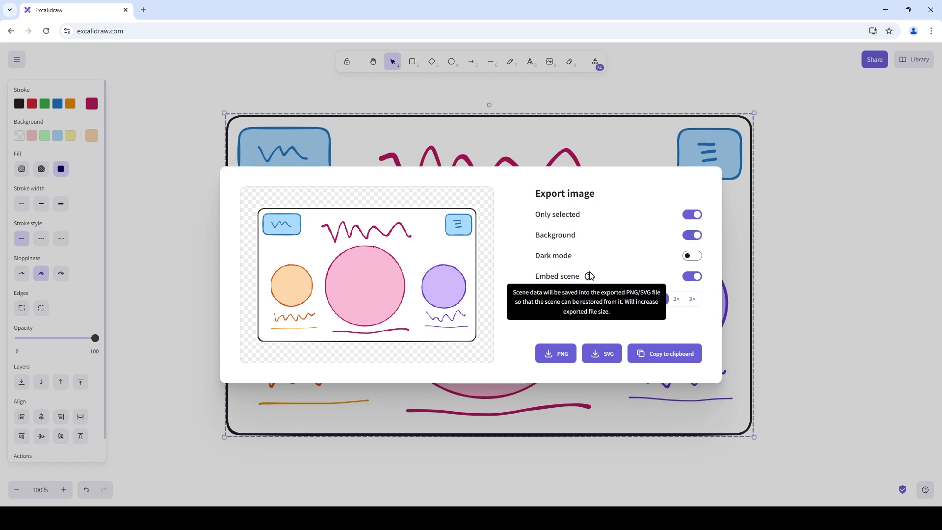
{"action": "left_click", "coordinate": [677, 301]}
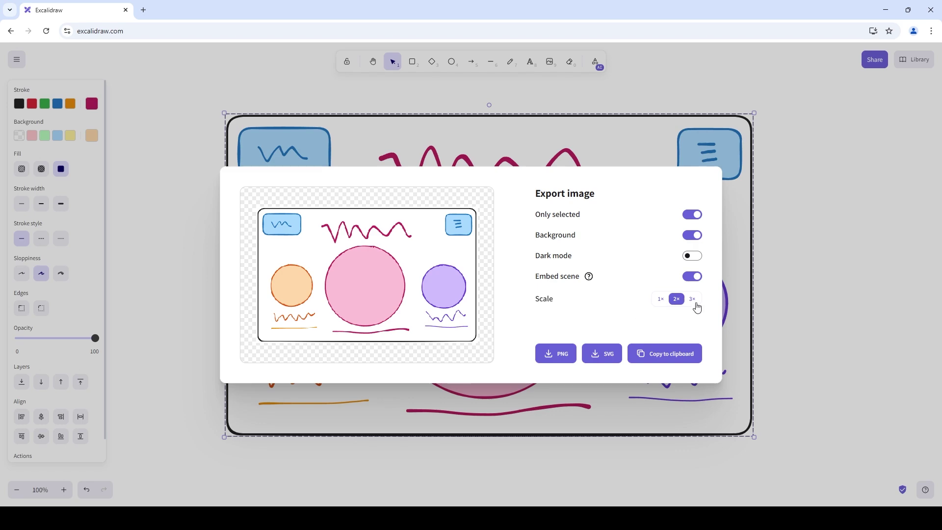
{"action": "left_click", "coordinate": [694, 301]}
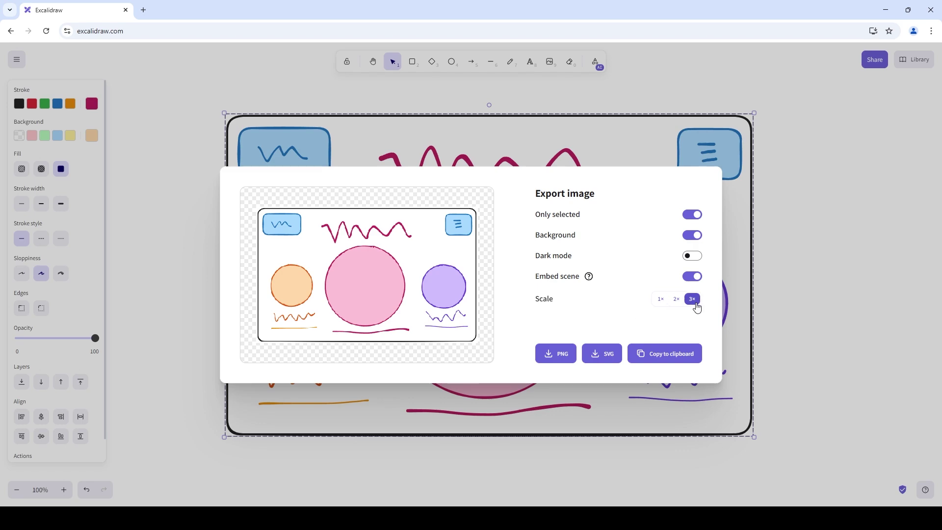
{"action": "left_click", "coordinate": [648, 363]}
Step: Close Export image, zoom to 120% and back to 100%, then undo and redo
{"action": "left_click", "coordinate": [758, 239]}
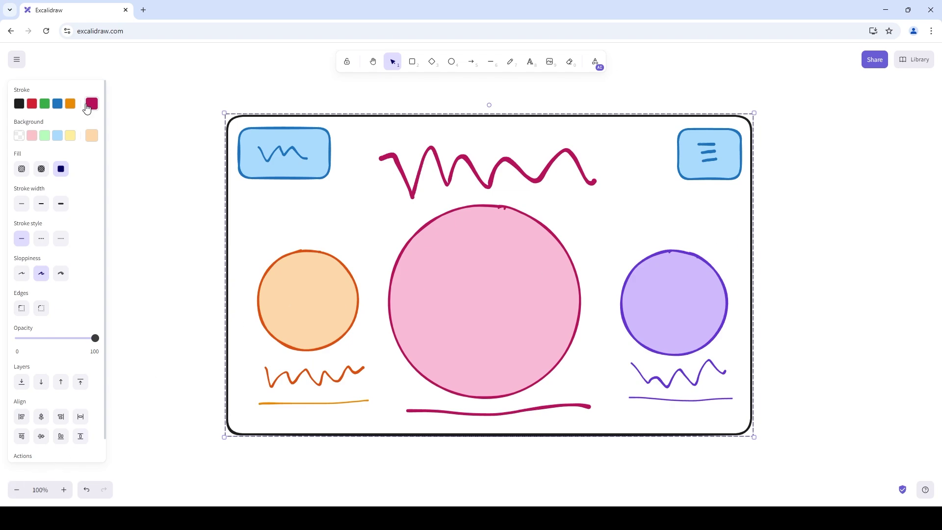
{"action": "left_click", "coordinate": [64, 490]}
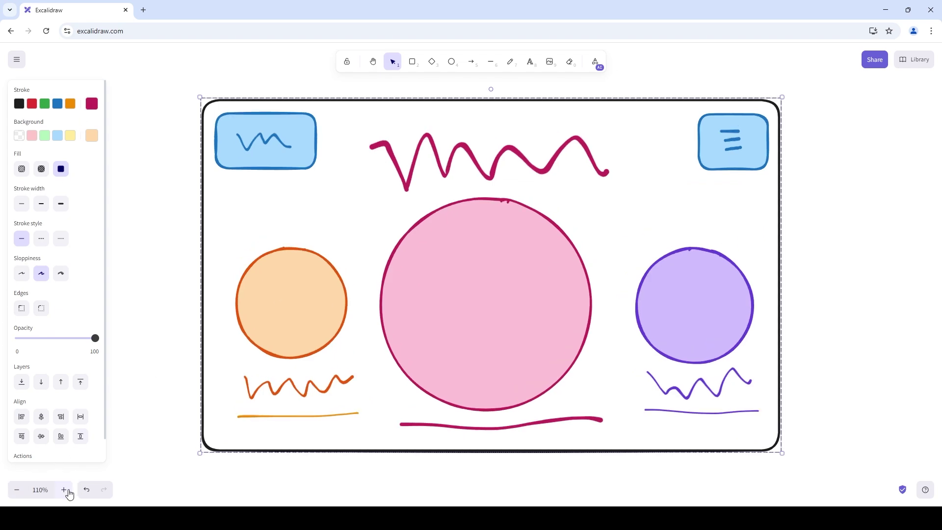
{"action": "left_click", "coordinate": [64, 490]}
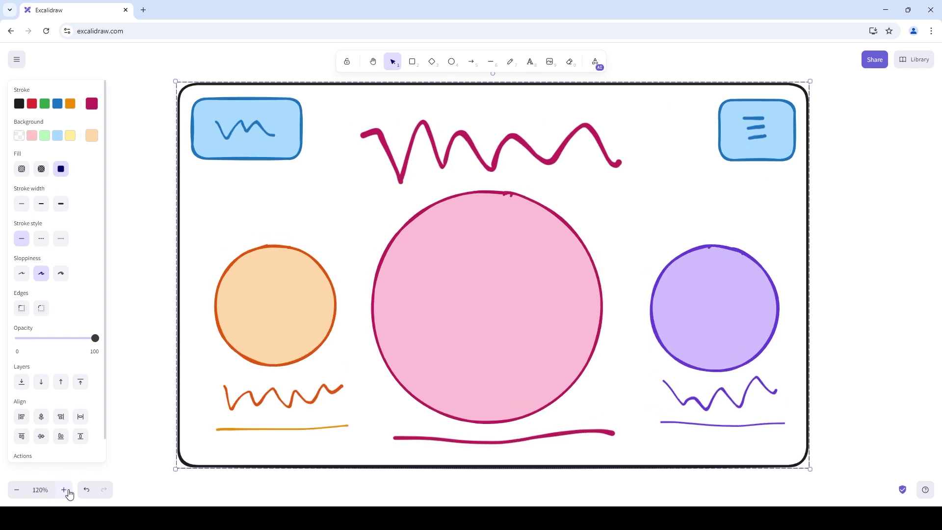
{"action": "left_click", "coordinate": [14, 490]}
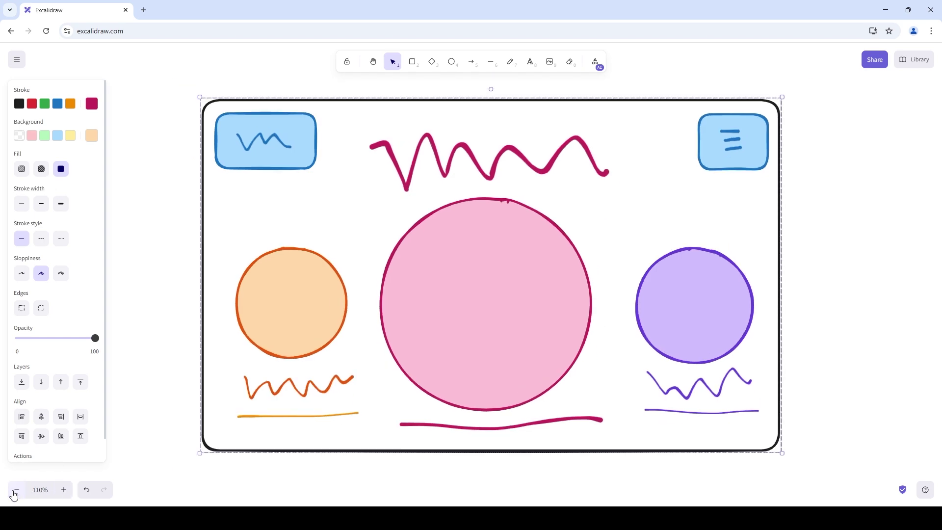
{"action": "left_click", "coordinate": [15, 490]}
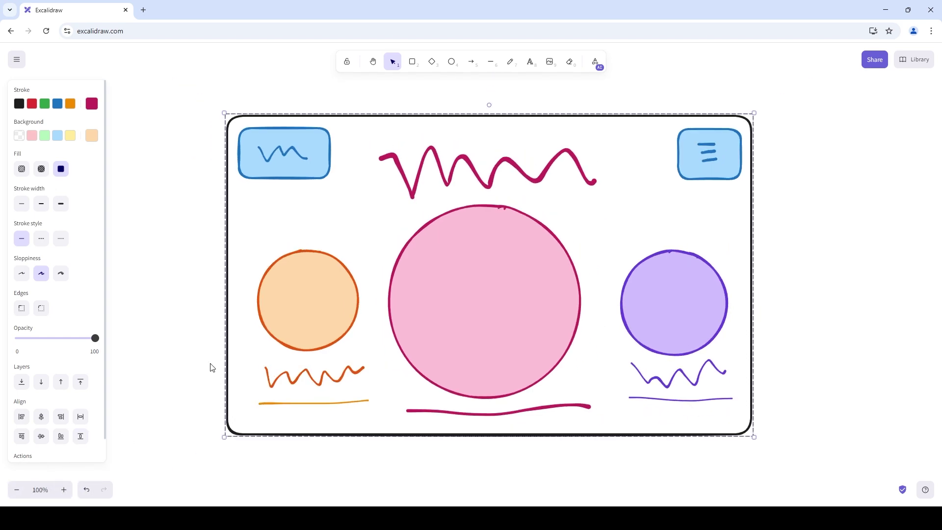
{"action": "left_click", "coordinate": [88, 490]}
{"action": "left_click", "coordinate": [103, 490]}
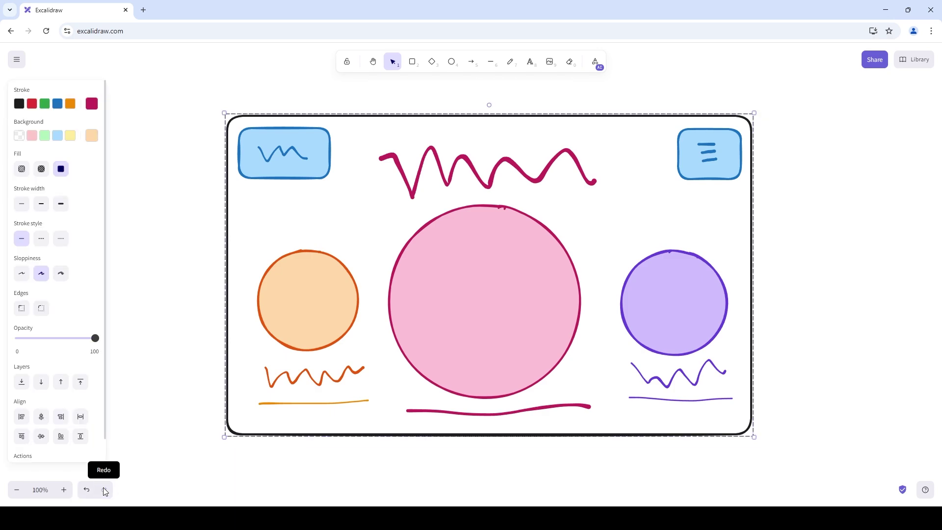